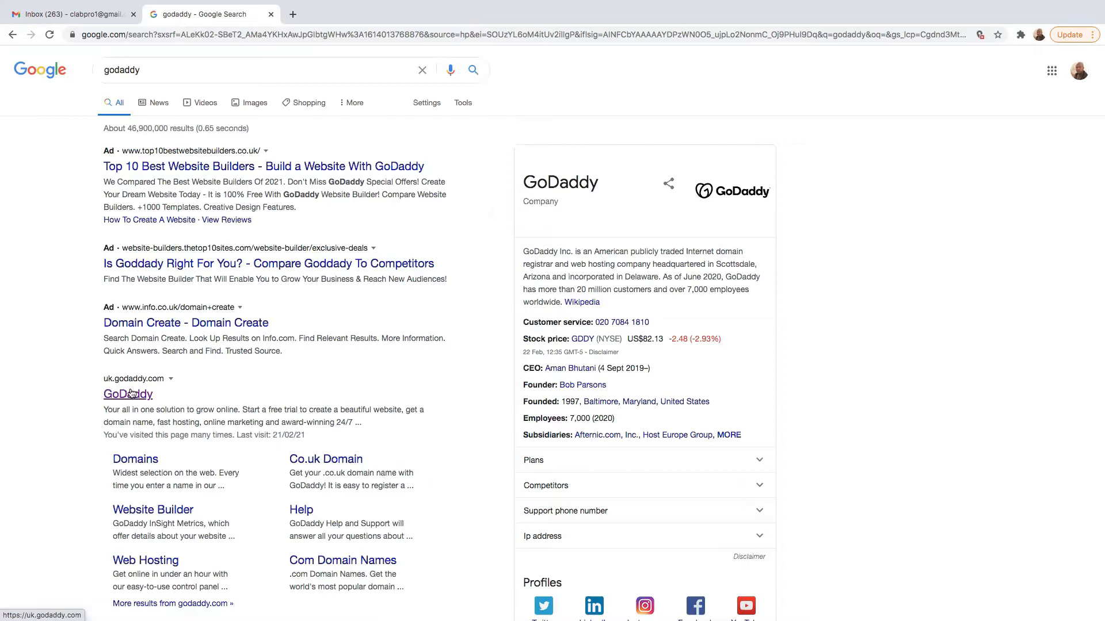
- Open the official GoDaddy UK site (uk.godaddy.com) from the Google results
click(125, 395)
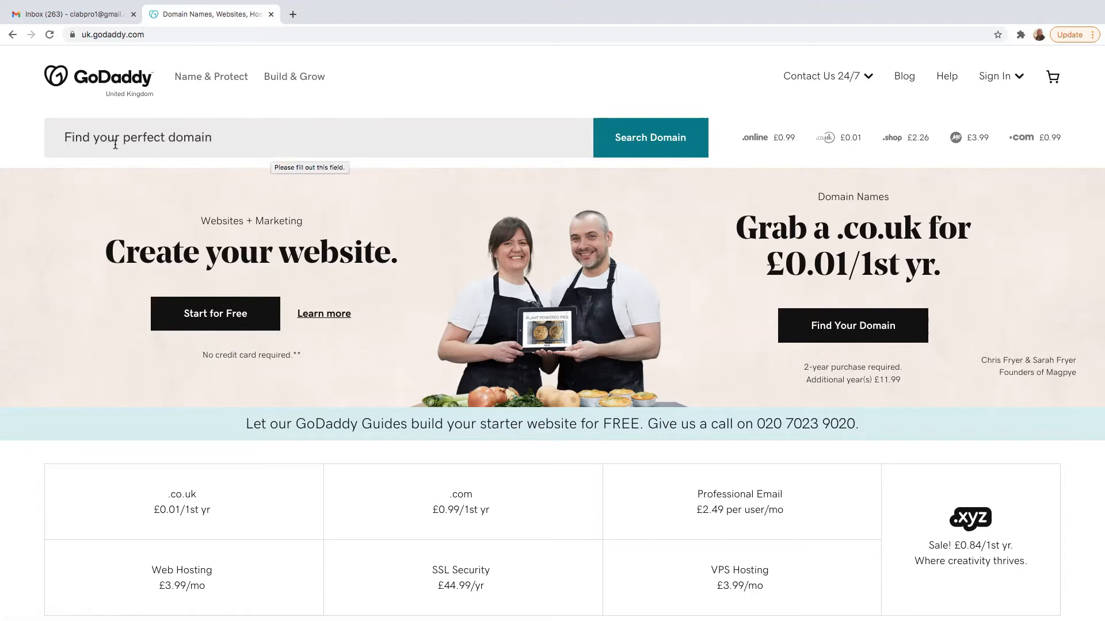
- Search GoDaddy's domain finder for marketingandsales1.com
scroll(101, 146, up, 5)
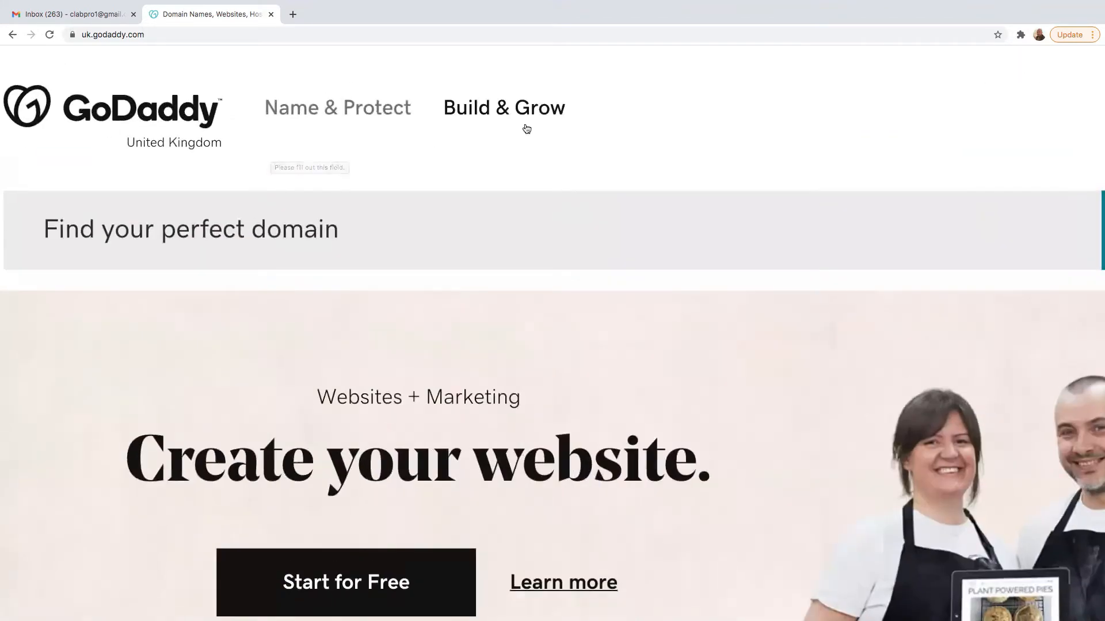
scroll(684, 123, down, 5)
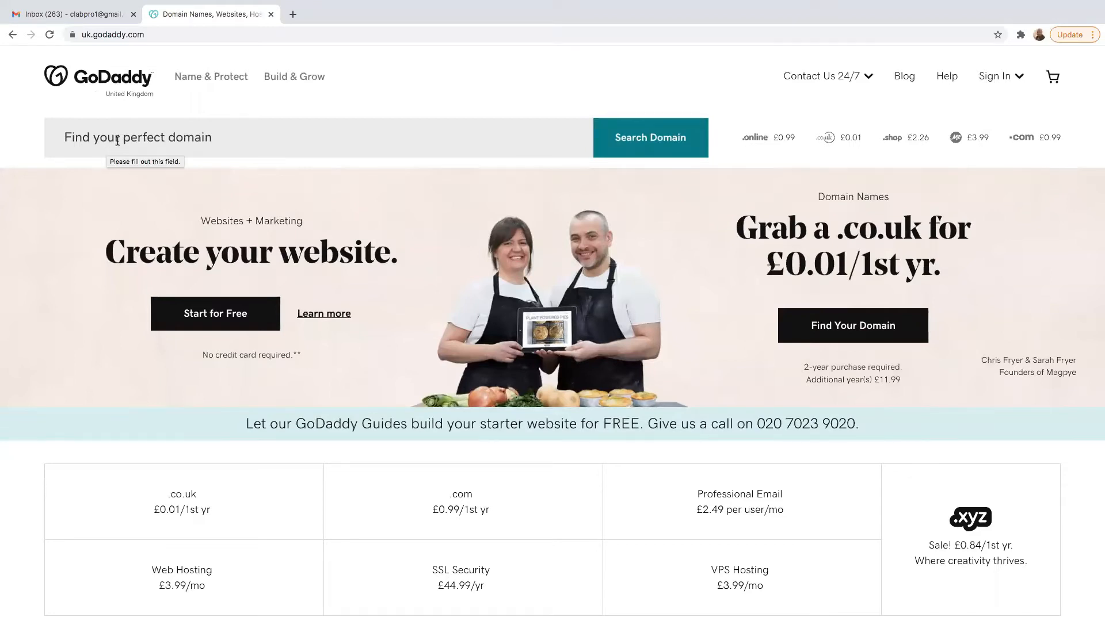
click(117, 140)
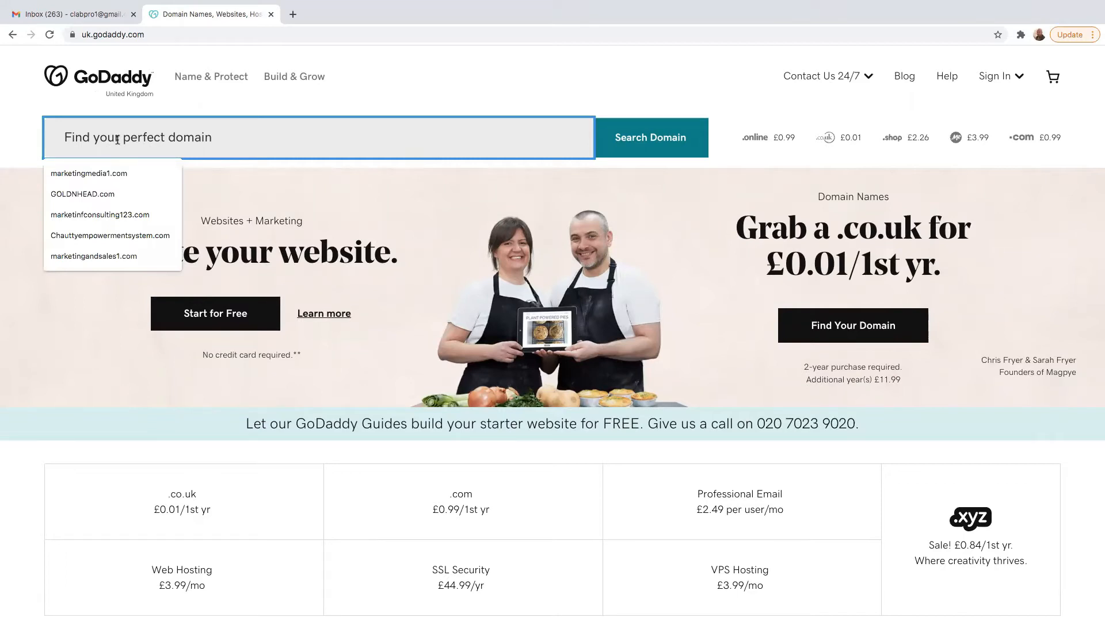
text(marketingandsales1.com)
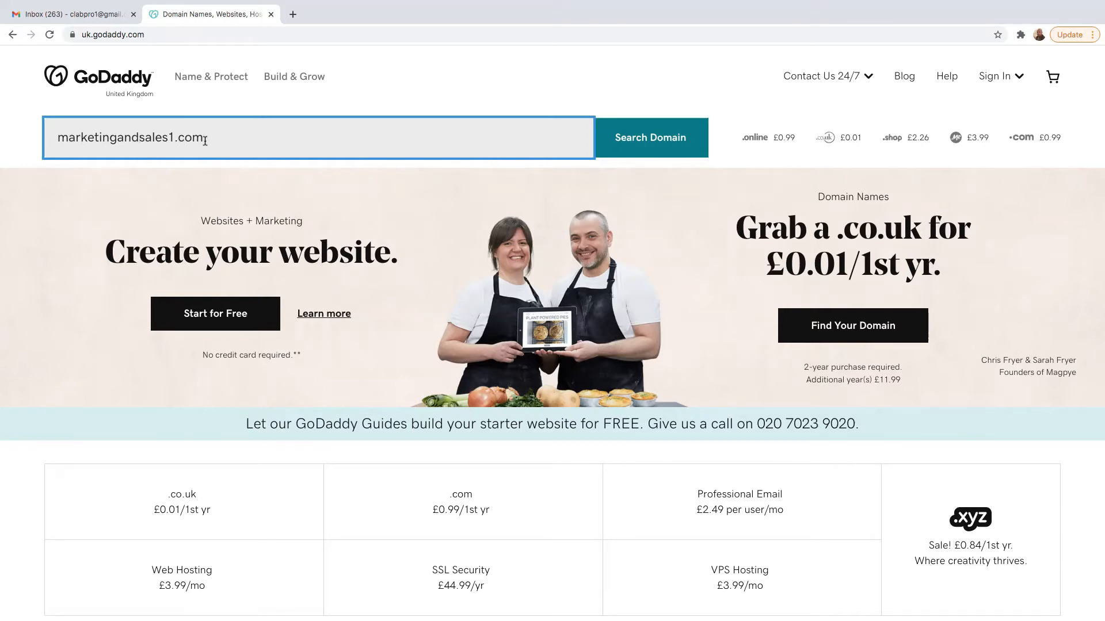
click(651, 144)
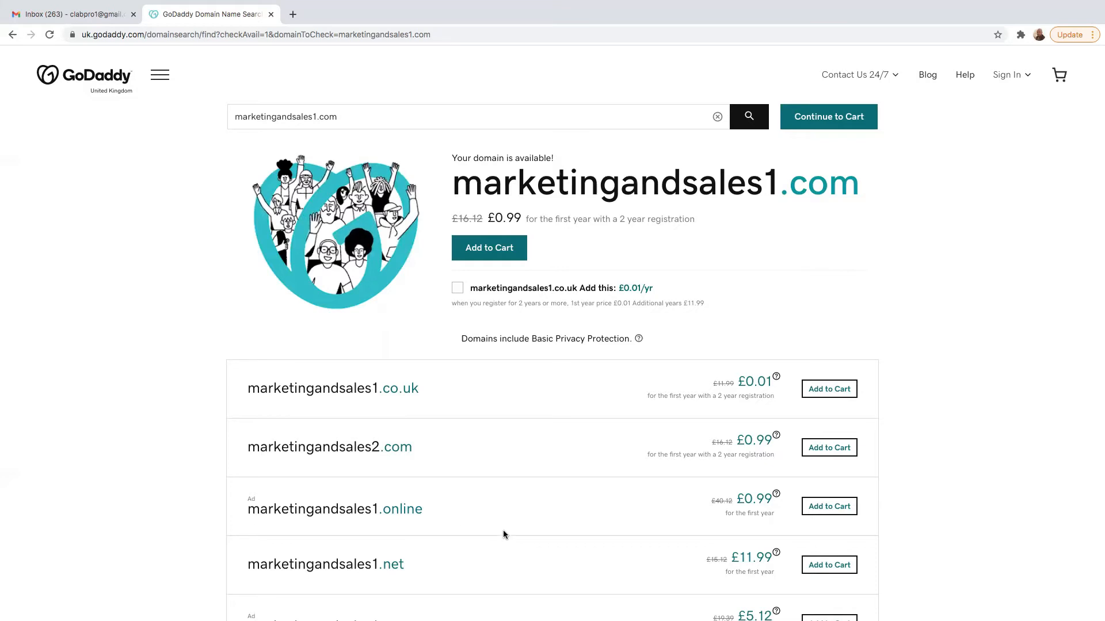
- Review the suggested alternatives, then add marketingandsales1.com at £0.99 to the cart and continue
scroll(419, 569, down, 4)
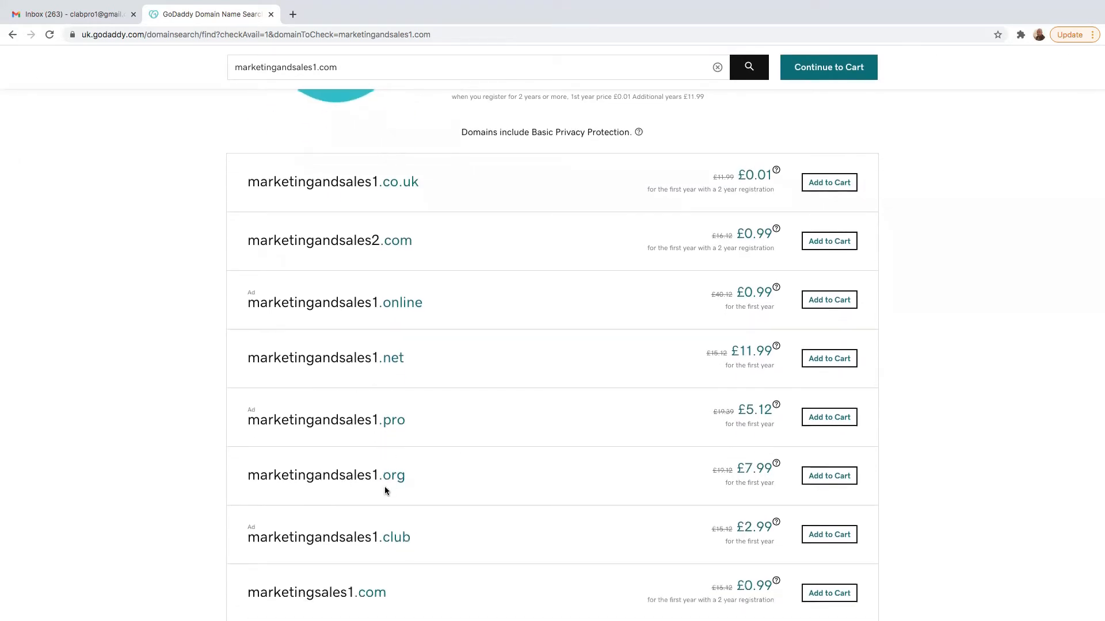
drag(409, 478, 387, 473)
scroll(343, 461, down, 5)
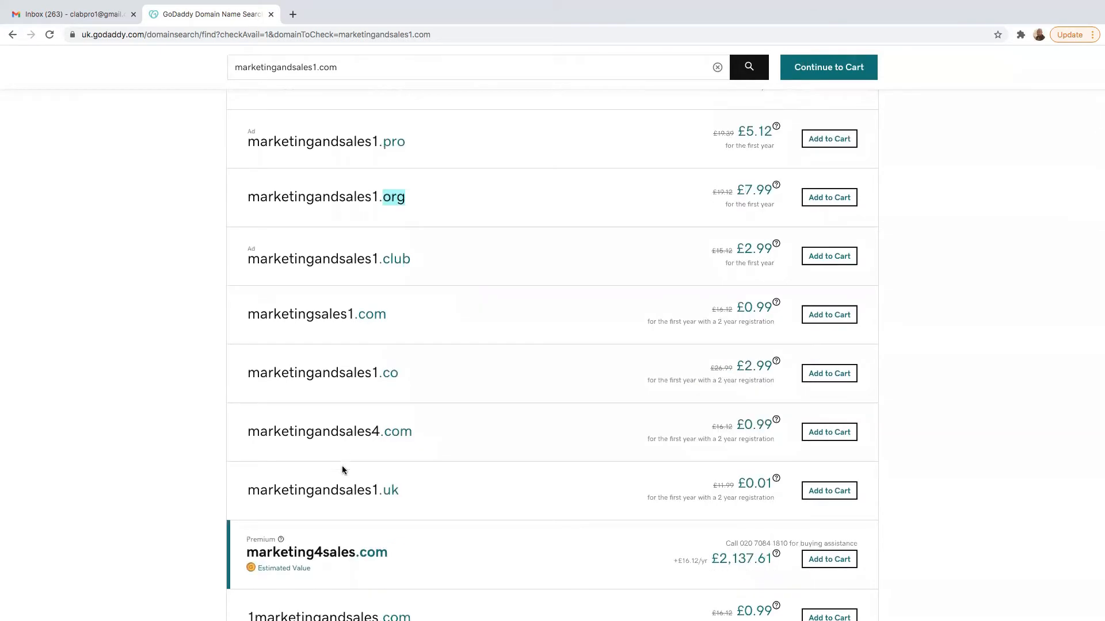
scroll(355, 491, down, 3)
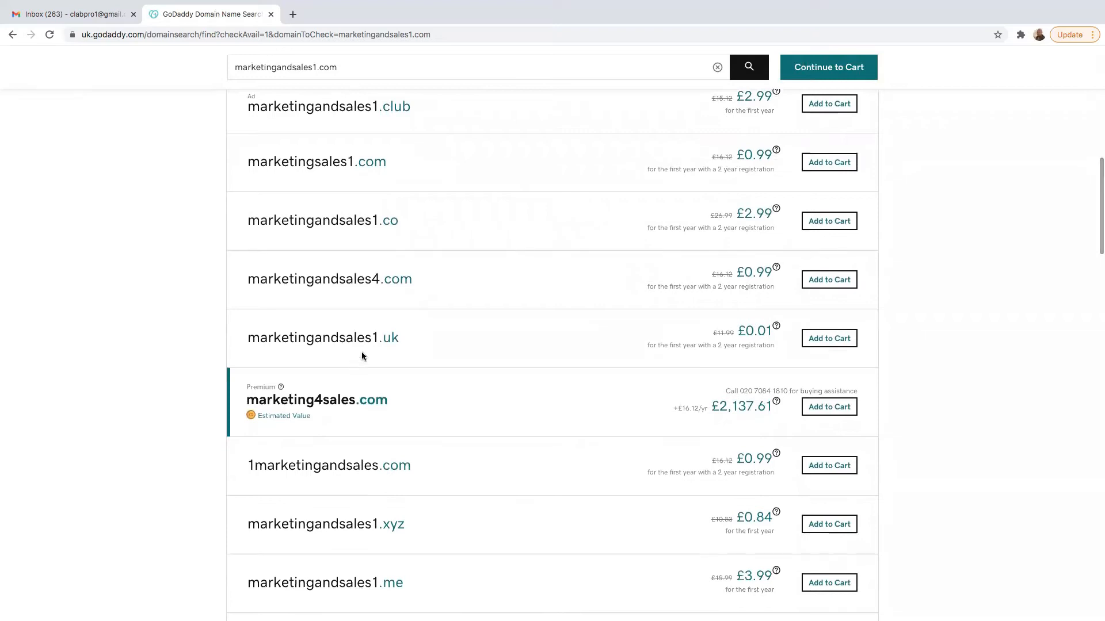
scroll(449, 451, up, 10)
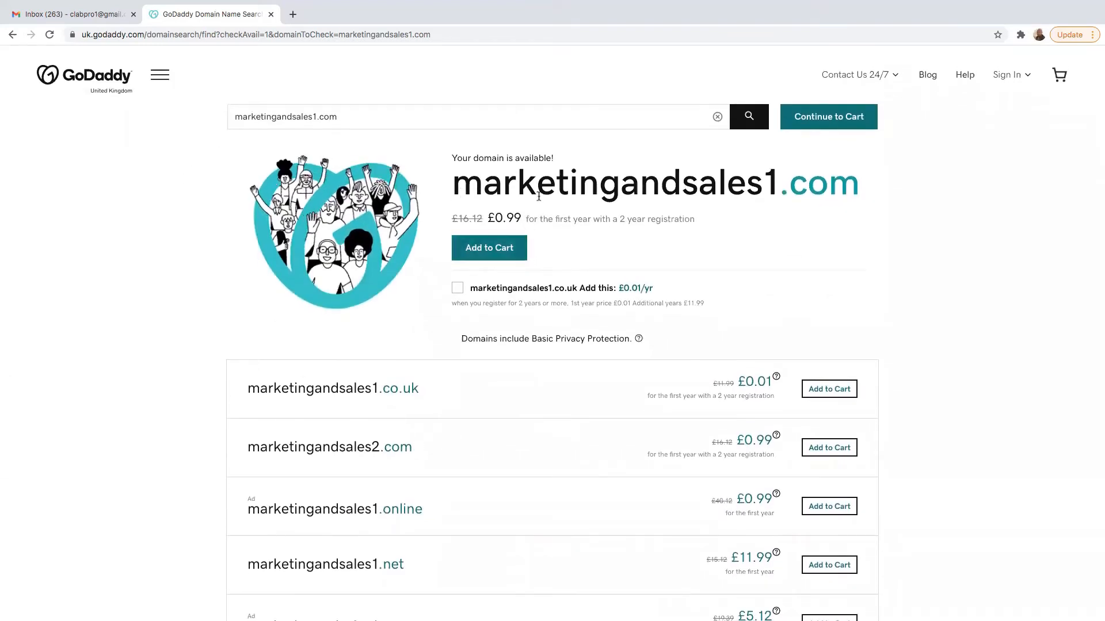
click(488, 250)
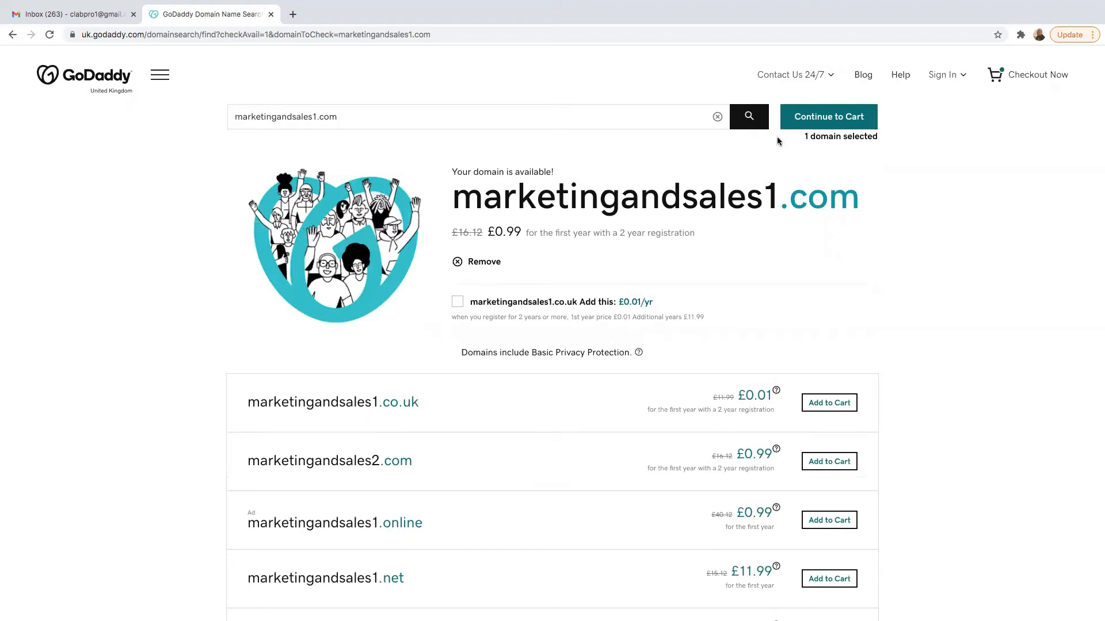
click(827, 120)
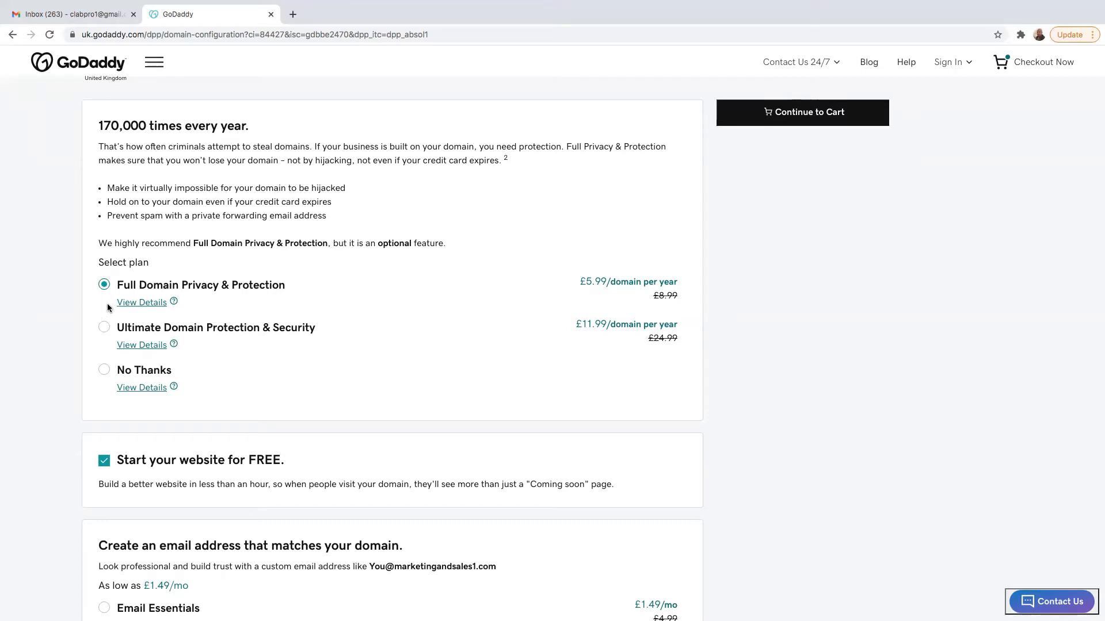
- Keep Full Domain Privacy & Protection, untick the free website offer, skip email, and continue to the cart
scroll(314, 396, down, 3)
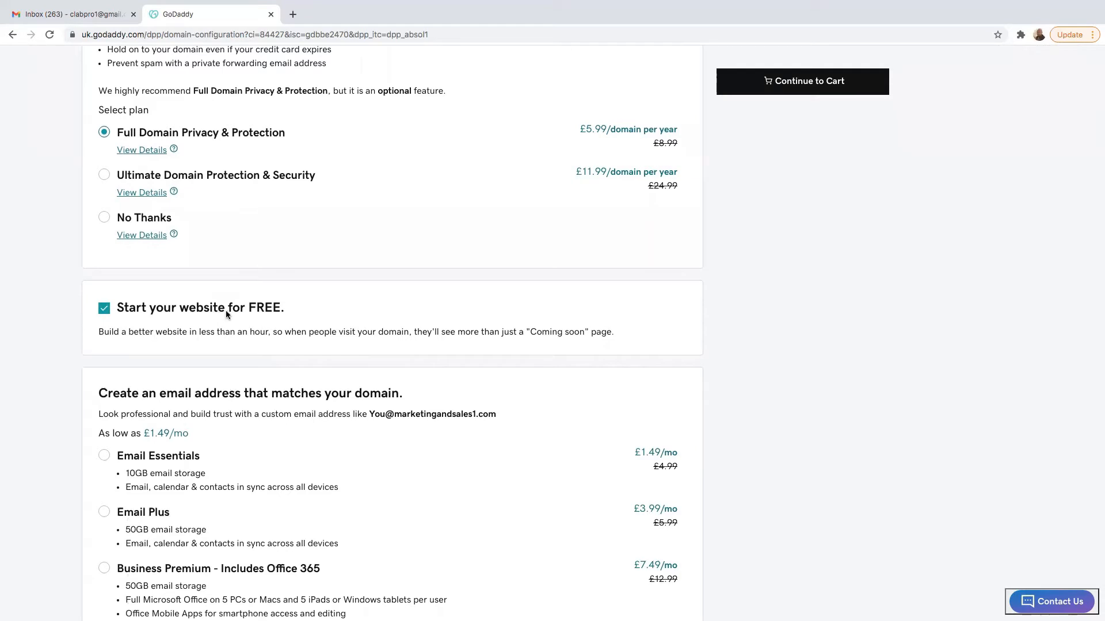
click(103, 310)
scroll(193, 506, down, 3)
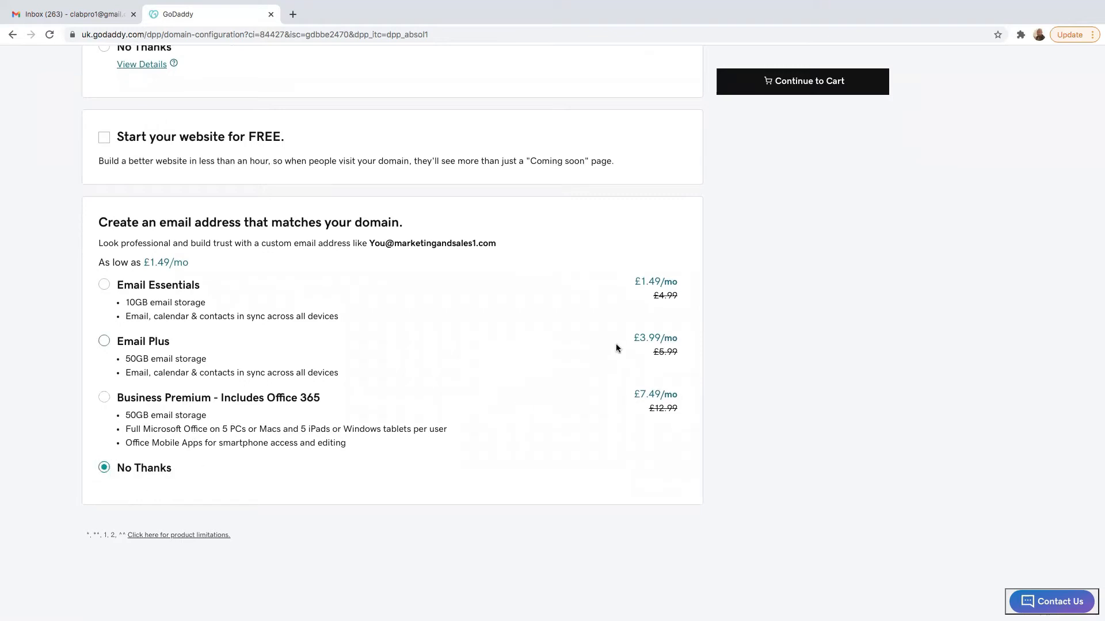
scroll(616, 344, up, 5)
click(808, 122)
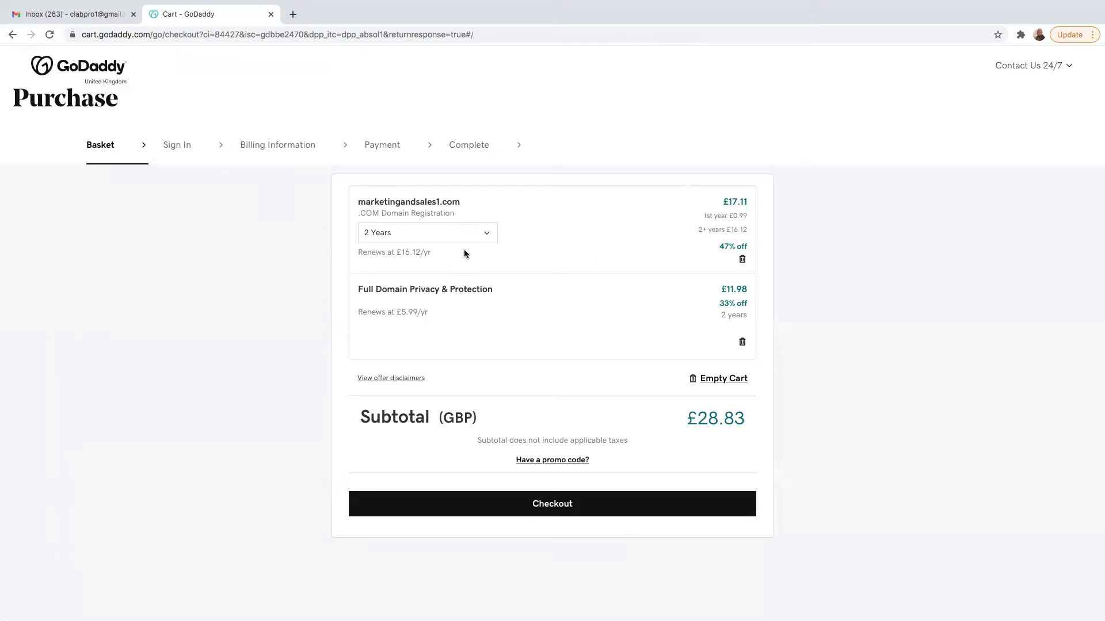
- Switch the registration to 1 year and back to 2 years (£28.83 subtotal), then check out
click(477, 238)
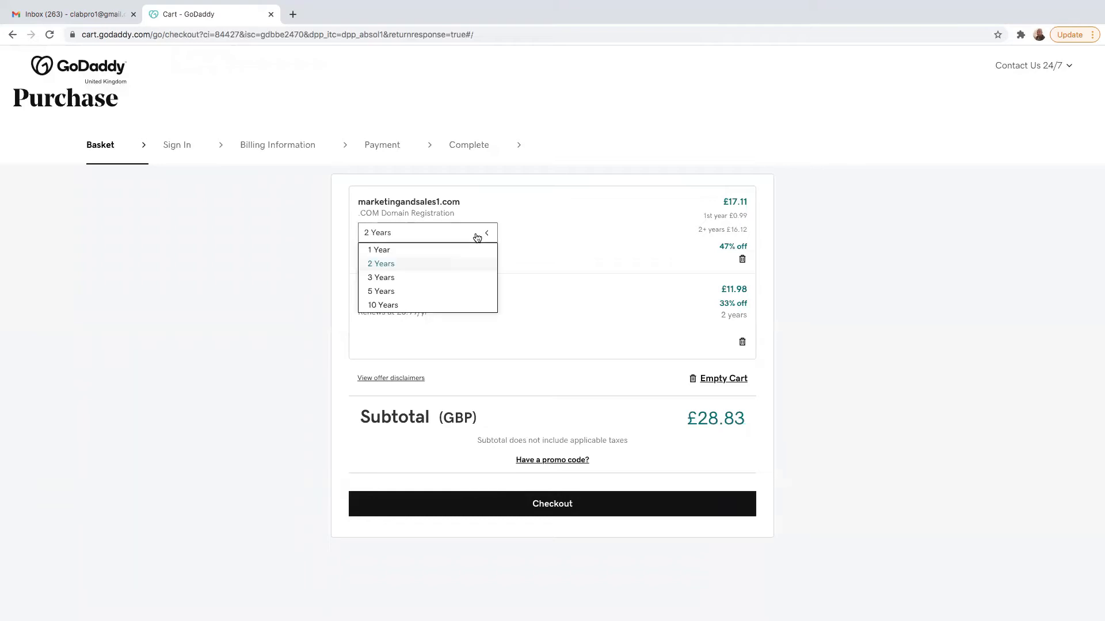
click(383, 251)
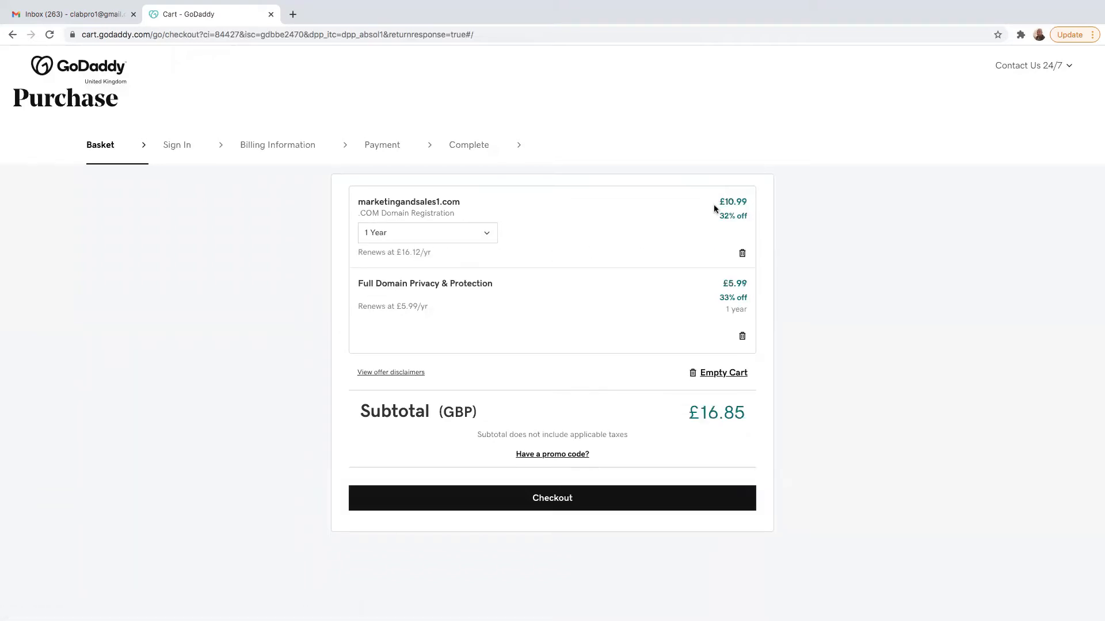
click(479, 236)
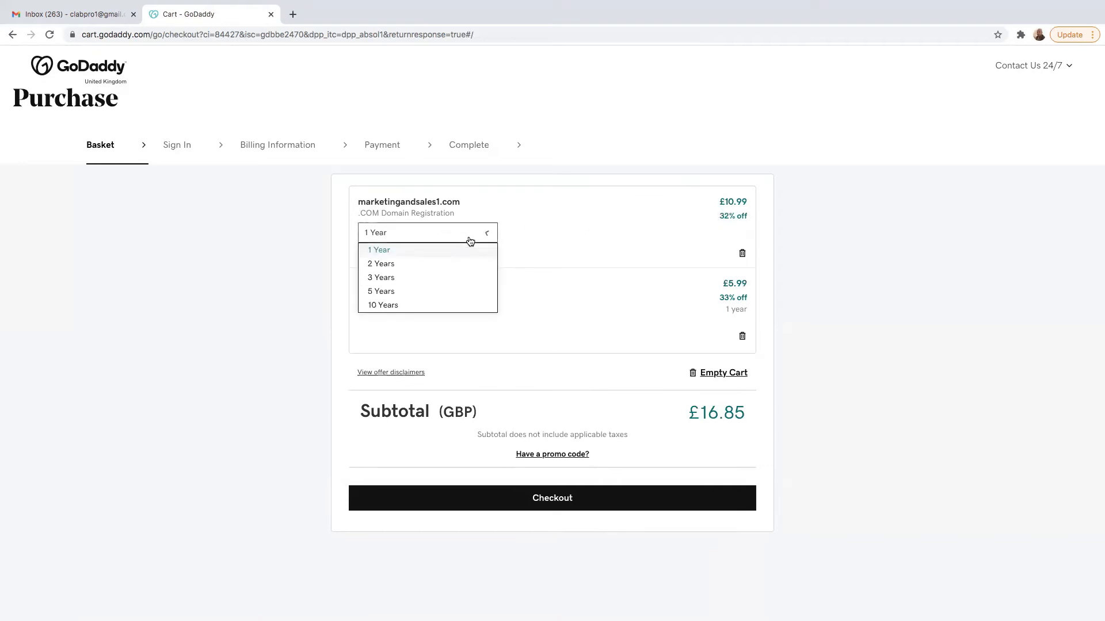
click(399, 268)
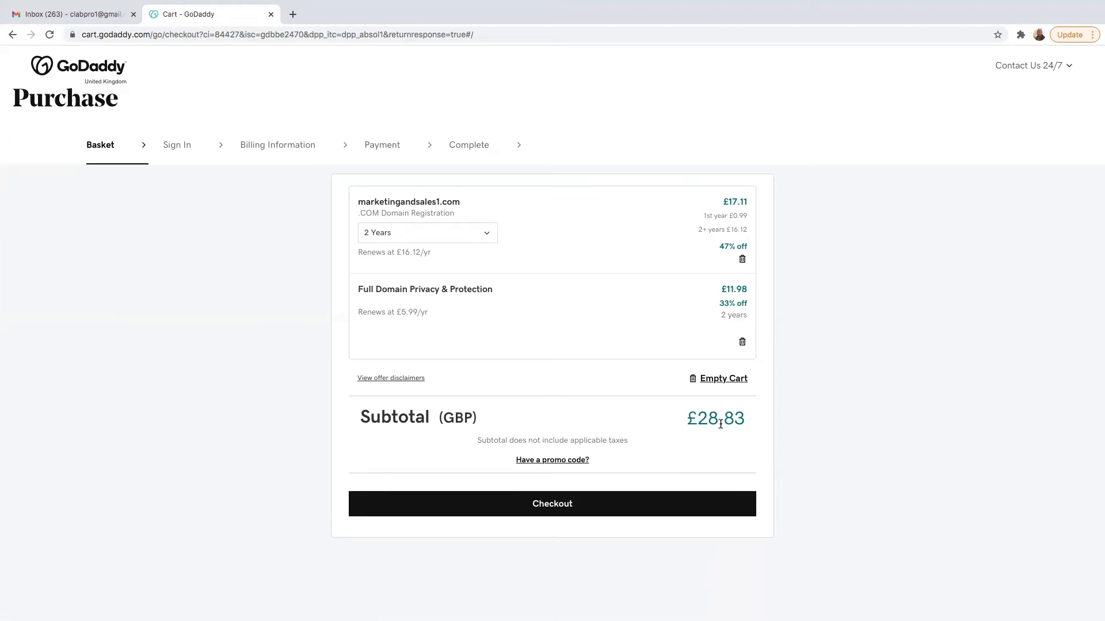
drag(746, 424, 623, 443)
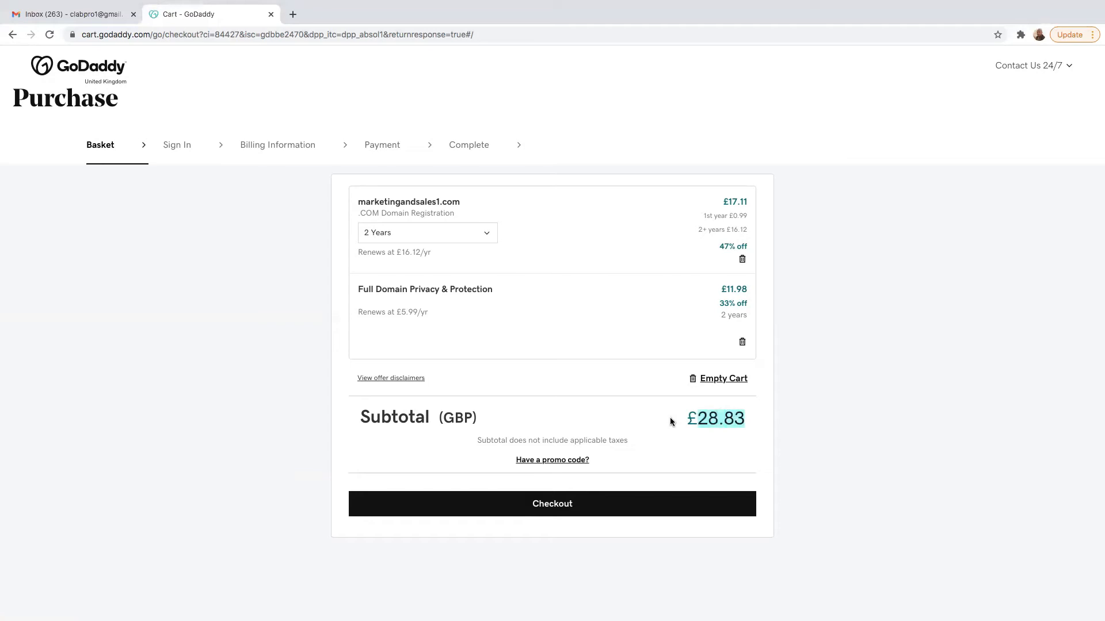
click(551, 502)
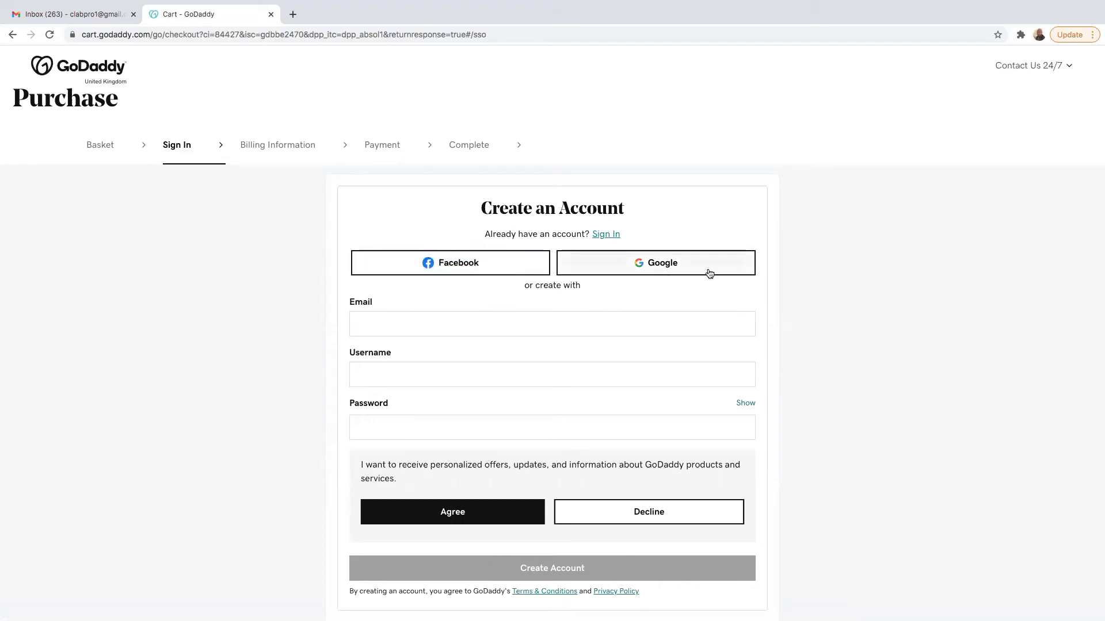
- Enter the account email, username and password, agree to GoDaddy offers, and create the account
click(403, 325)
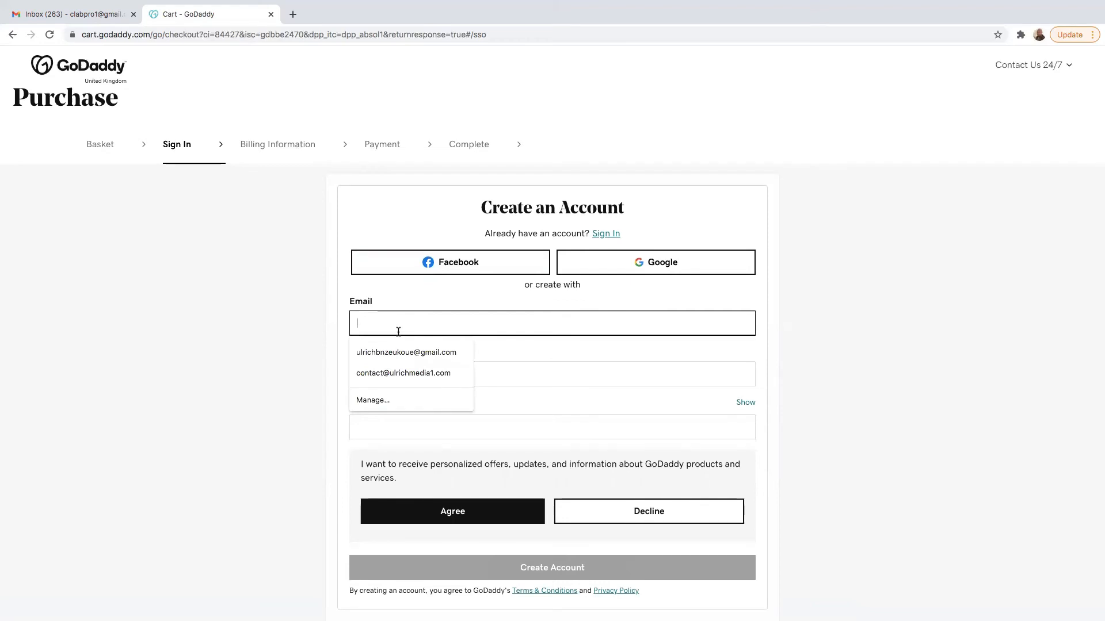
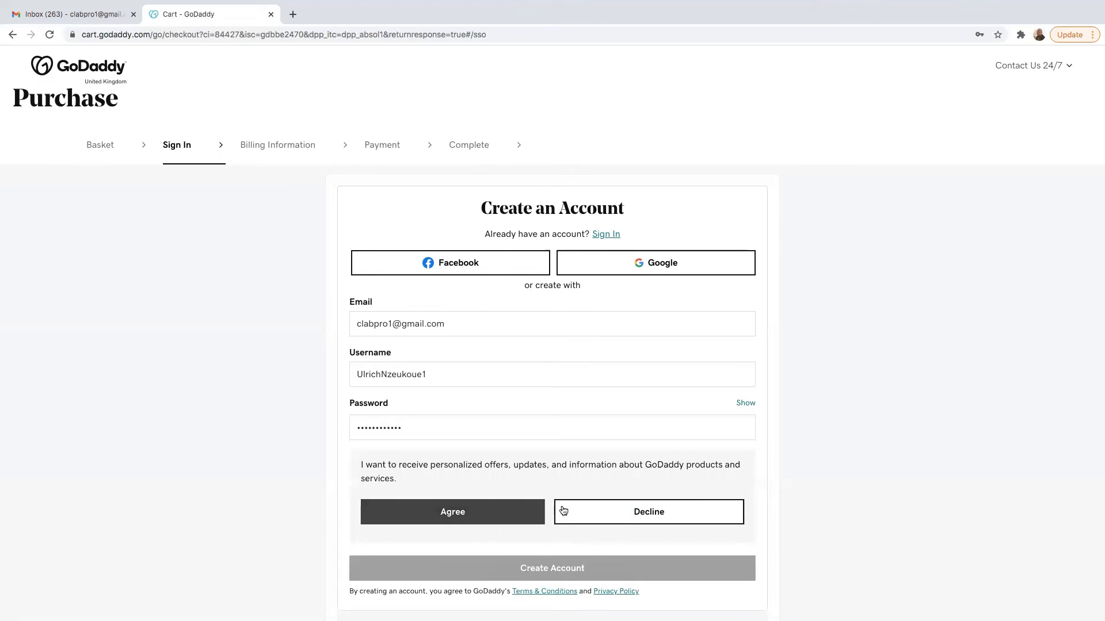
click(481, 514)
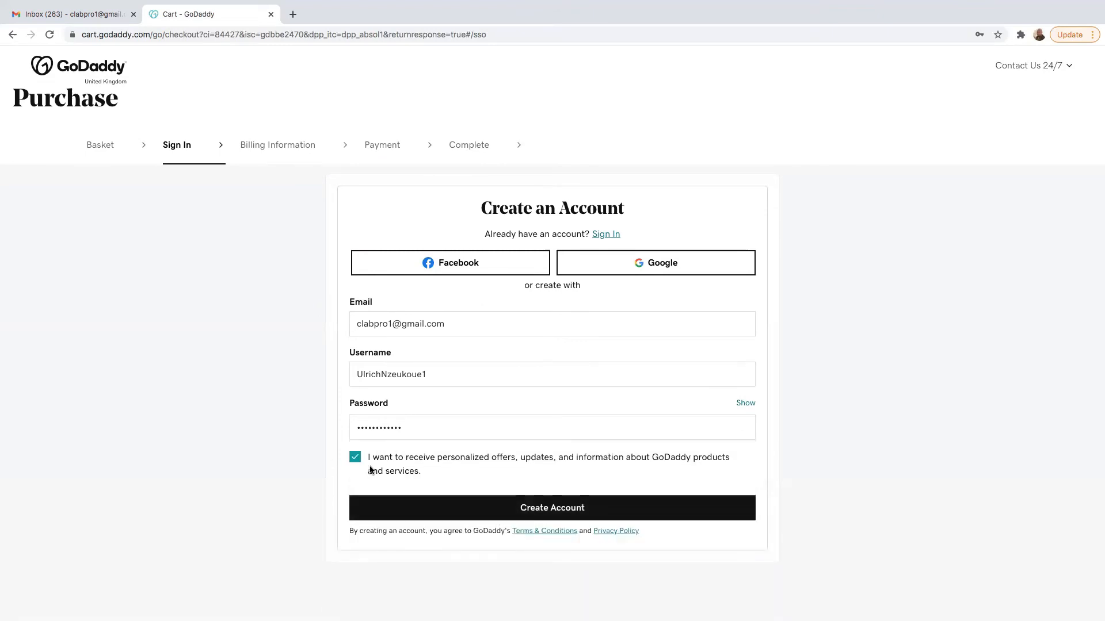
scroll(534, 511, down, 1)
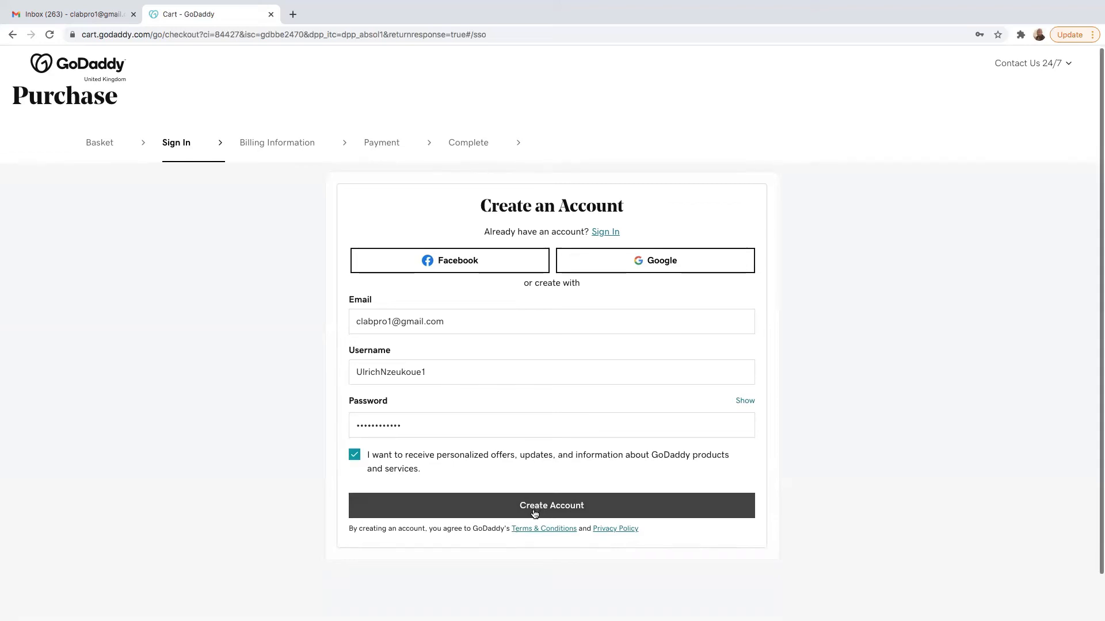
click(534, 511)
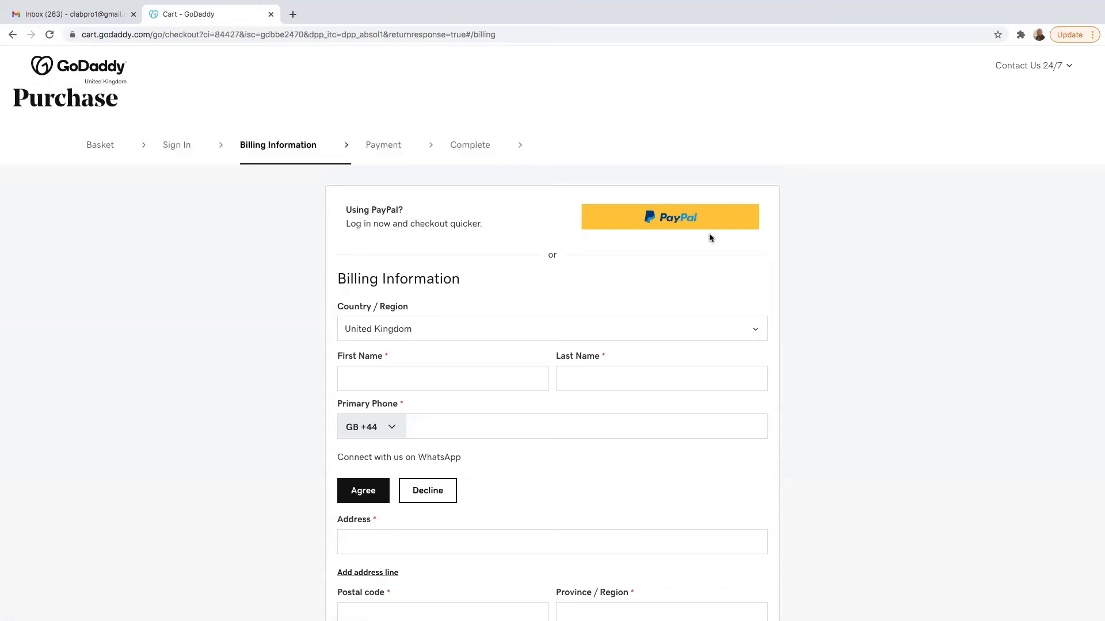
- Choose PayPal and autofill the billing form with the saved name, phone and London address
click(641, 225)
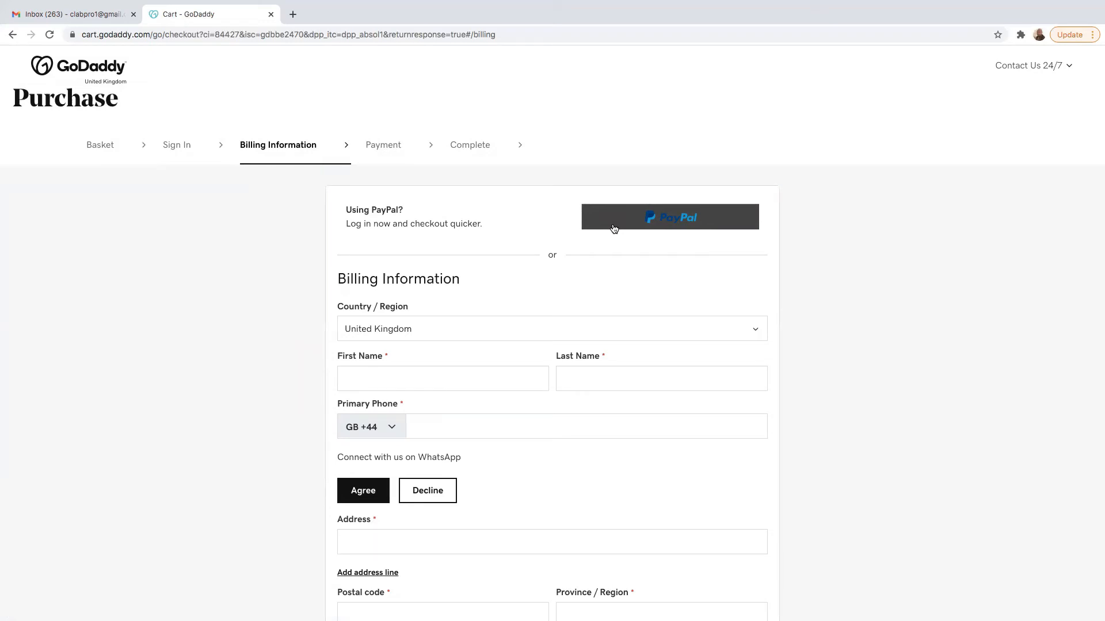
click(375, 386)
scroll(380, 379, up, 5)
text(u)
right_click(137, 312)
click(123, 276)
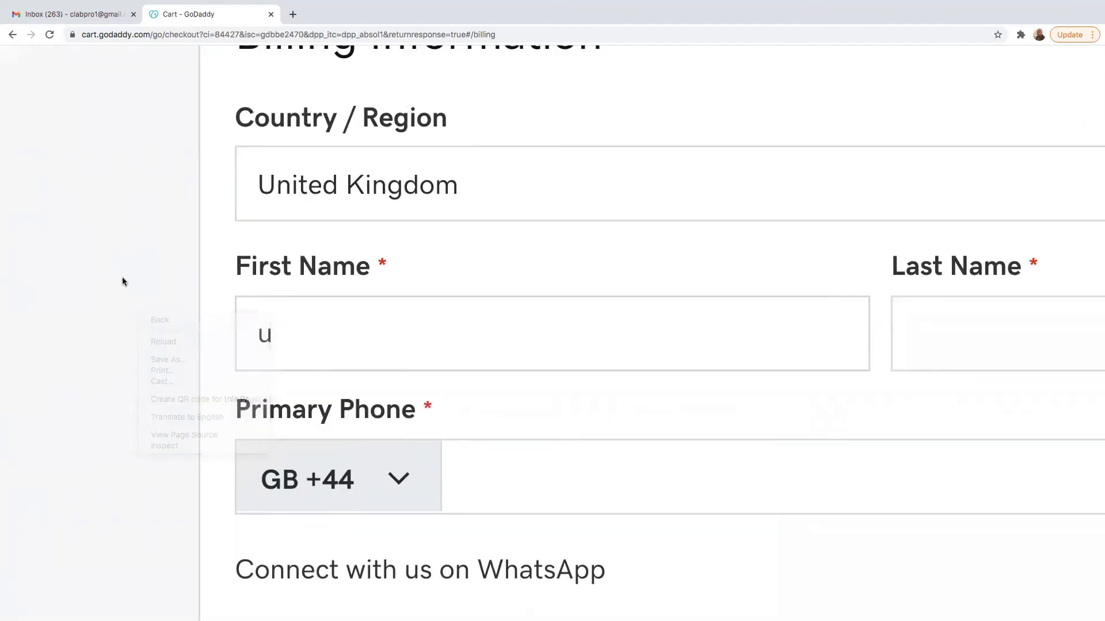
scroll(123, 280, down, 5)
click(365, 295)
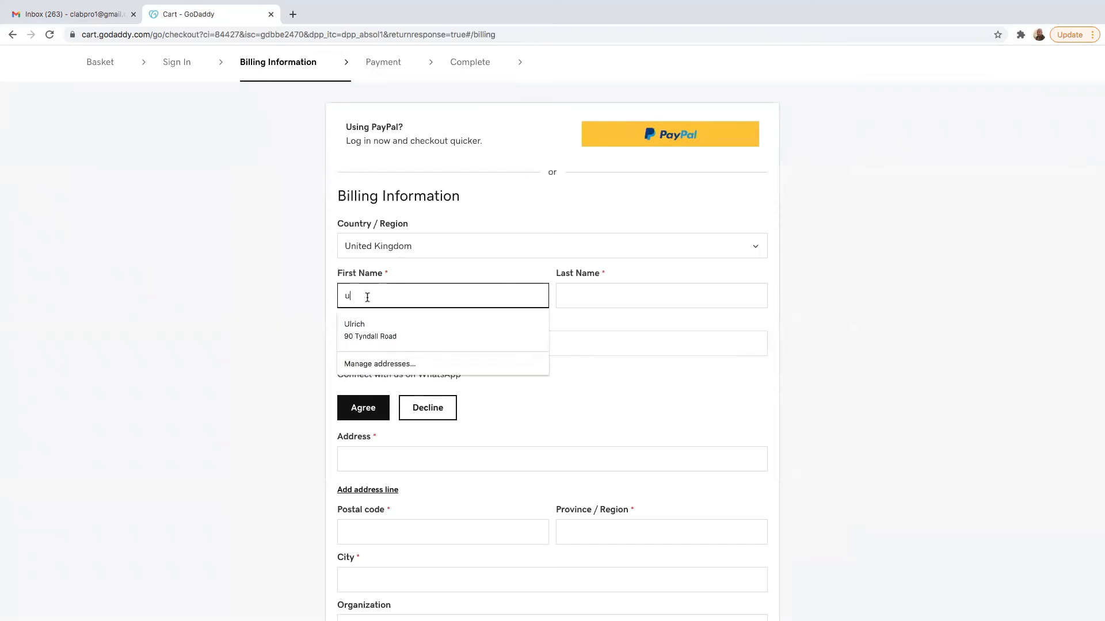
click(359, 325)
- Leave Organization blank, decline WhatsApp contact, and save the billing details
scroll(592, 357, down, 1)
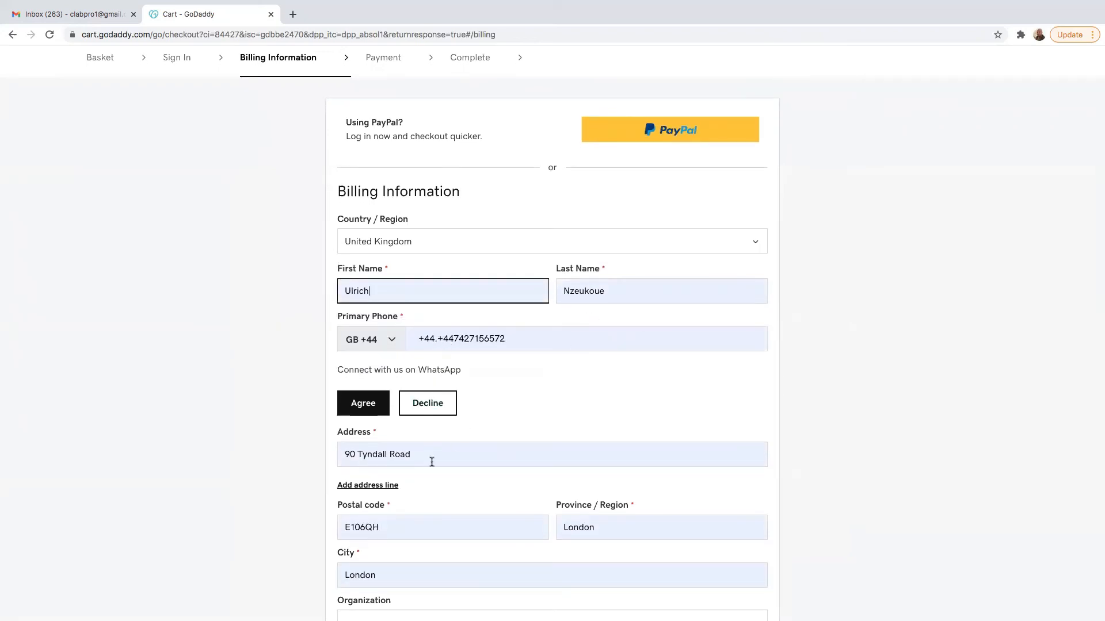
scroll(425, 477, down, 4)
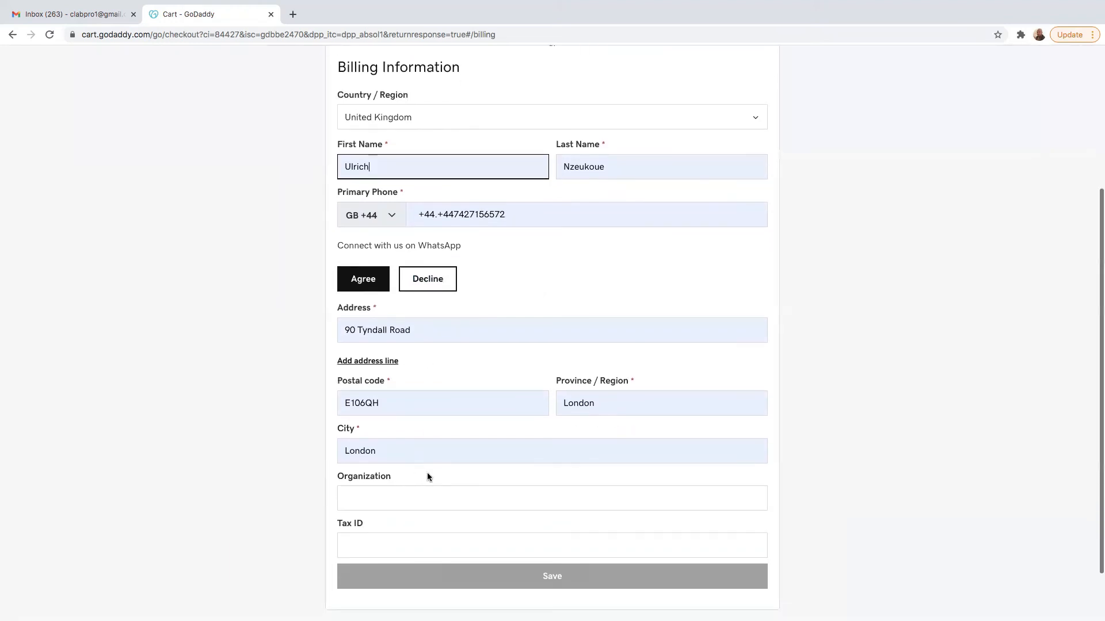
click(364, 430)
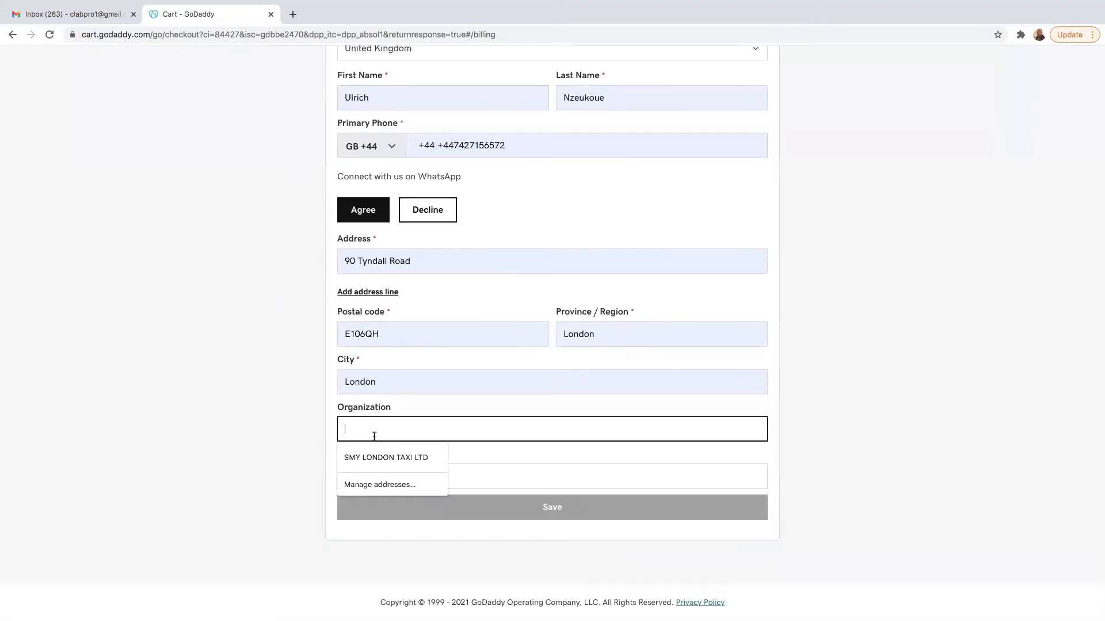
click(288, 435)
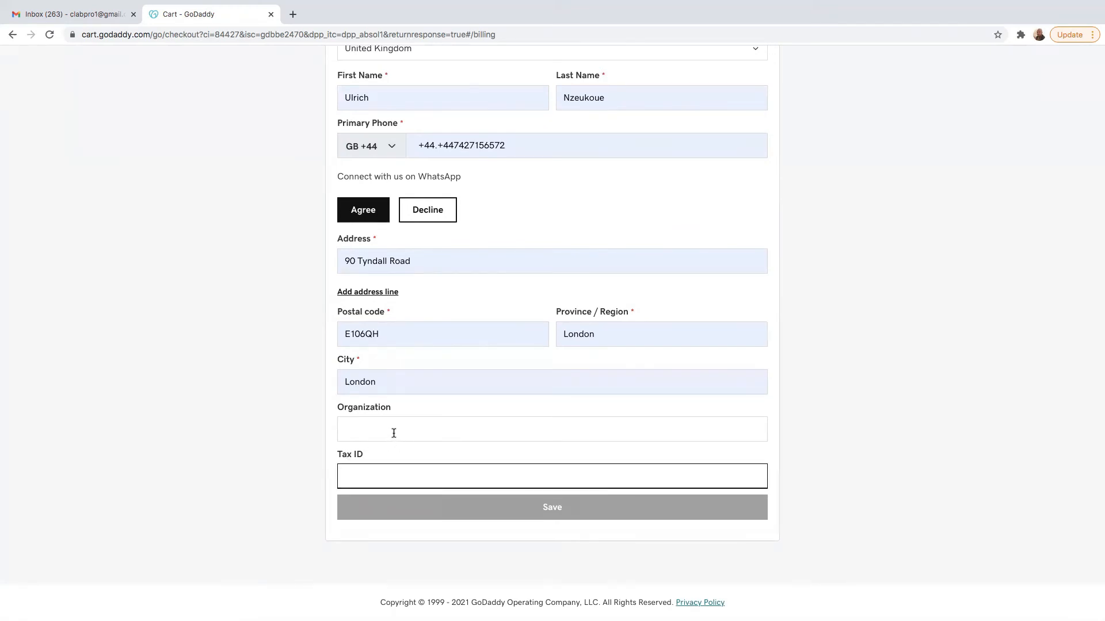
scroll(397, 433, up, 5)
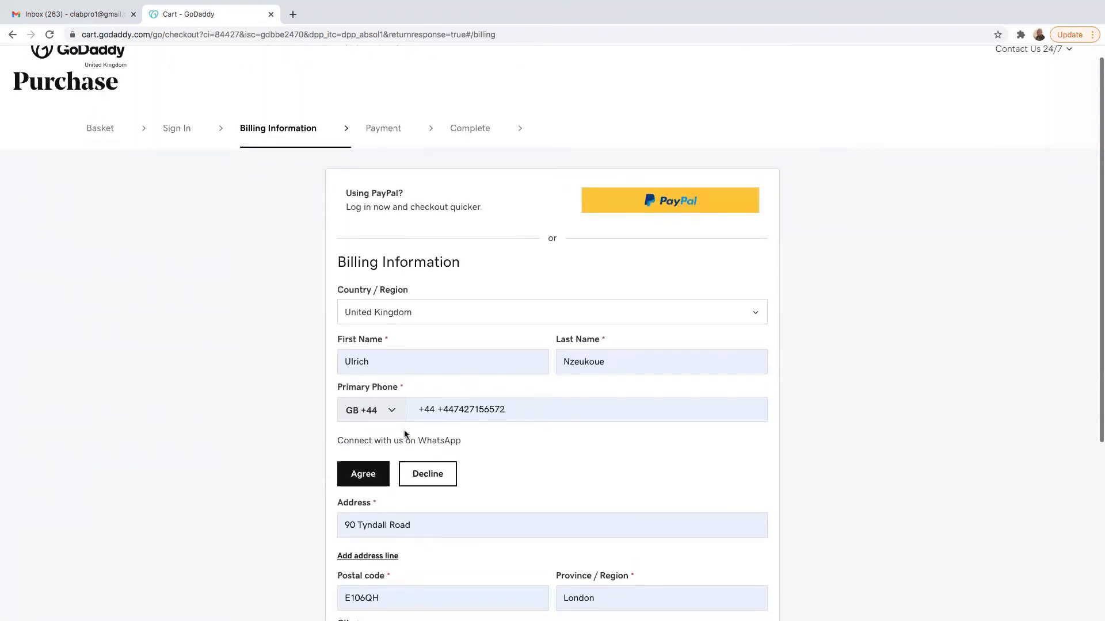
scroll(404, 430, down, 1)
click(364, 427)
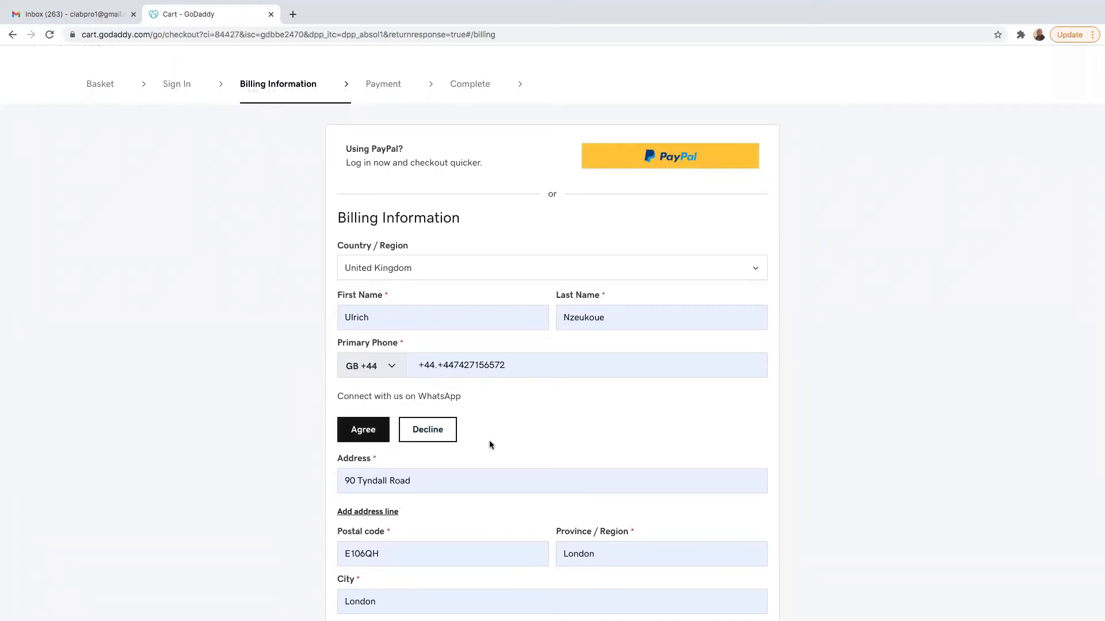
scroll(489, 445, down, 3)
click(436, 272)
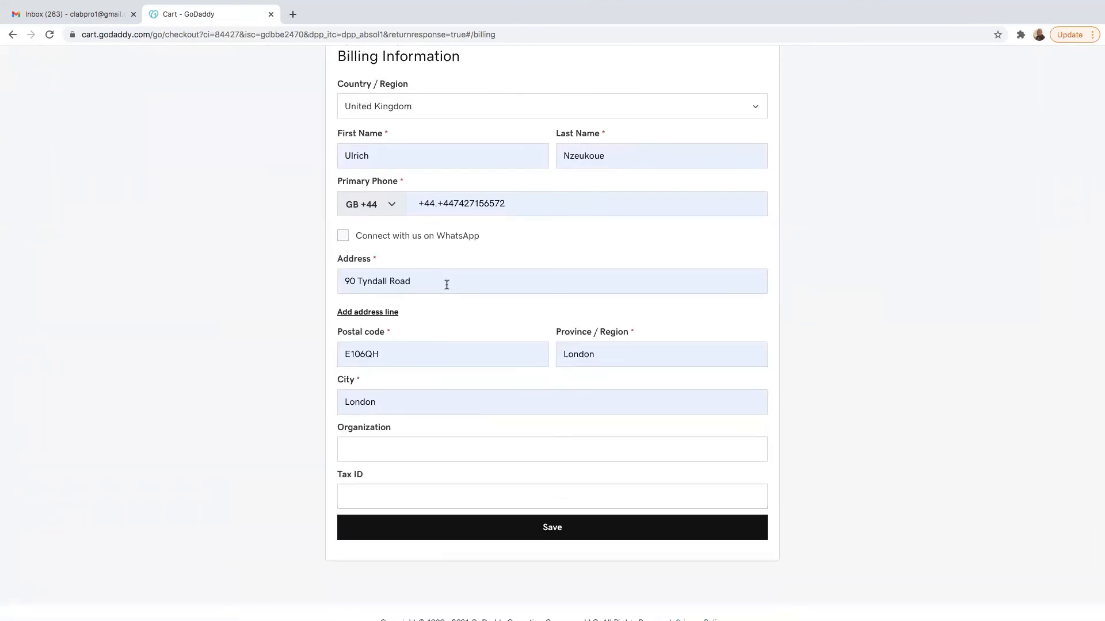
scroll(481, 378, down, 1)
click(558, 510)
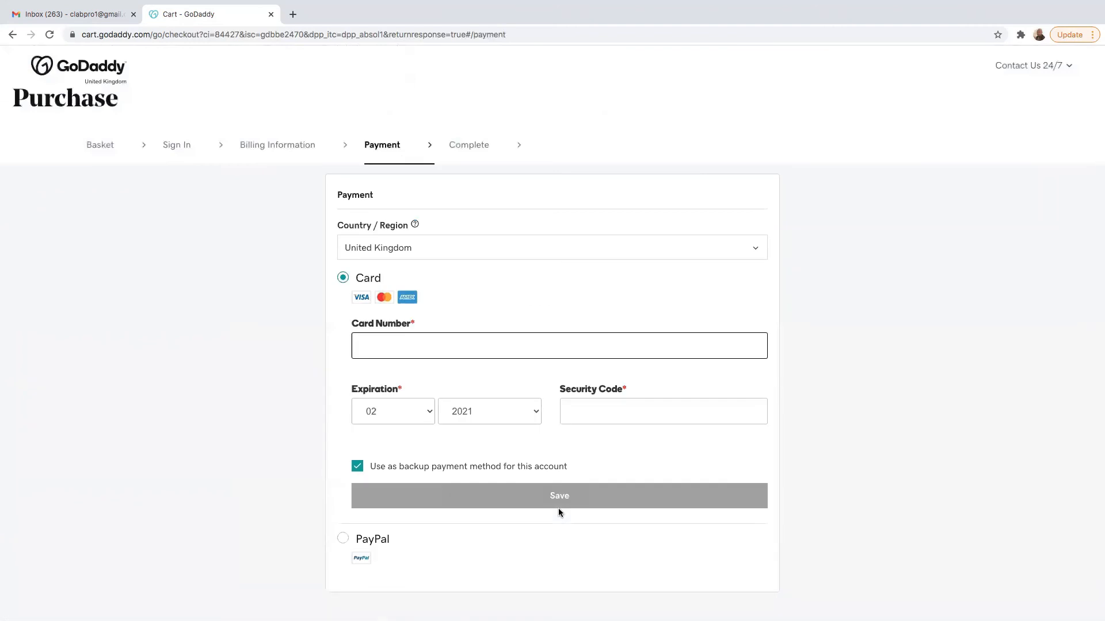
- On the Payment step, move to Security Code leaving Card Number empty, then switch to Gmail
scroll(395, 447, down, 1)
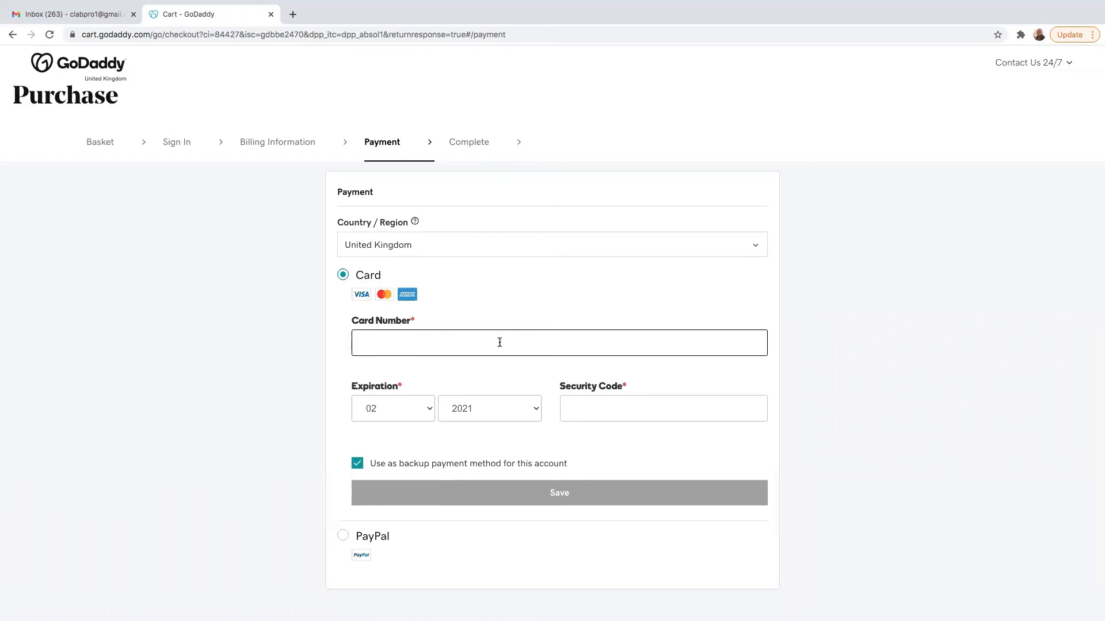
click(597, 410)
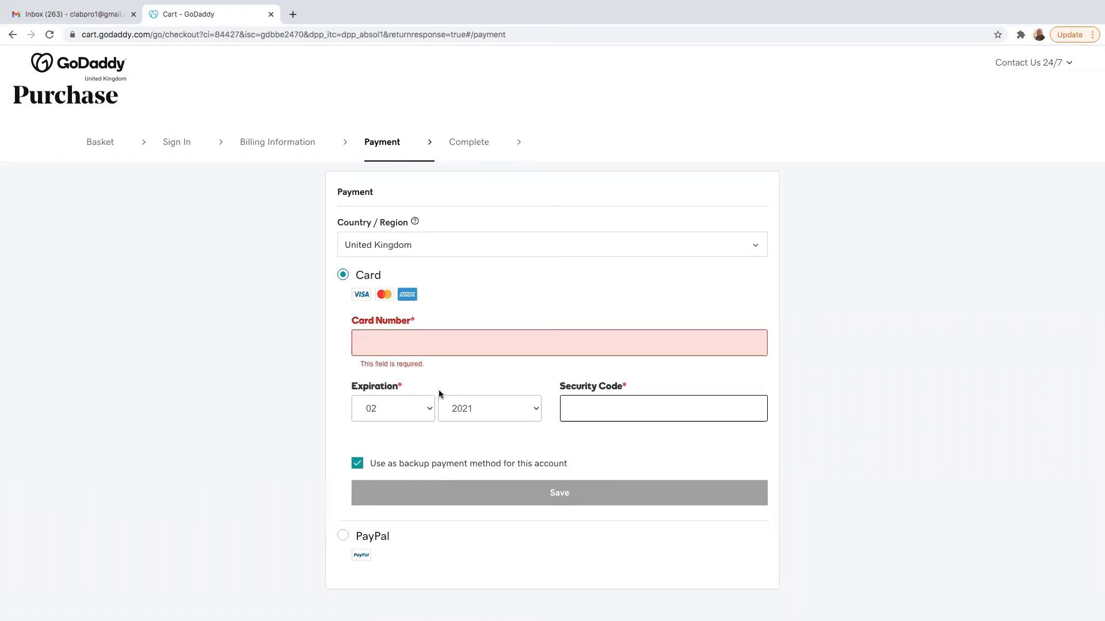
scroll(492, 515, down, 2)
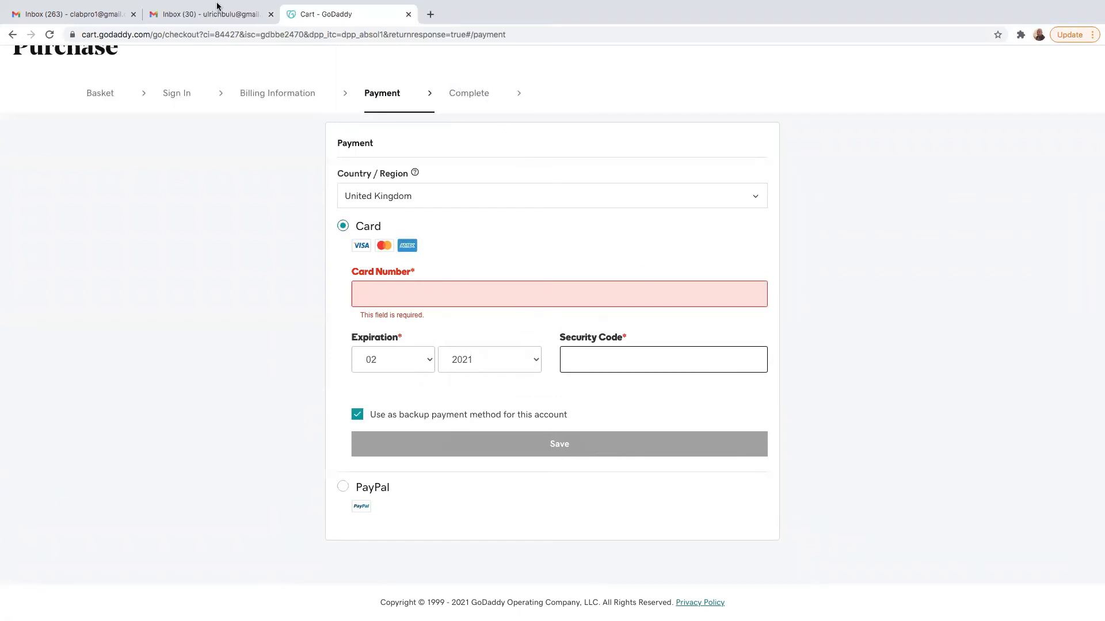
click(78, 12)
- In the other Gmail inbox, open GoDaddy's order confirmation showing the £13.19 .COM registration
click(214, 20)
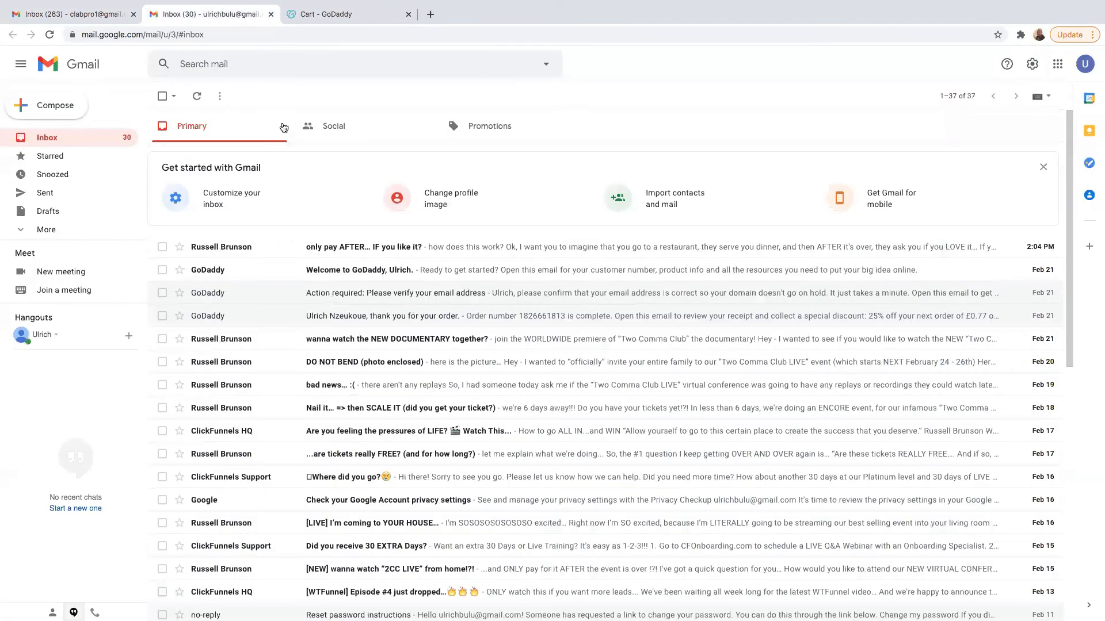
click(403, 318)
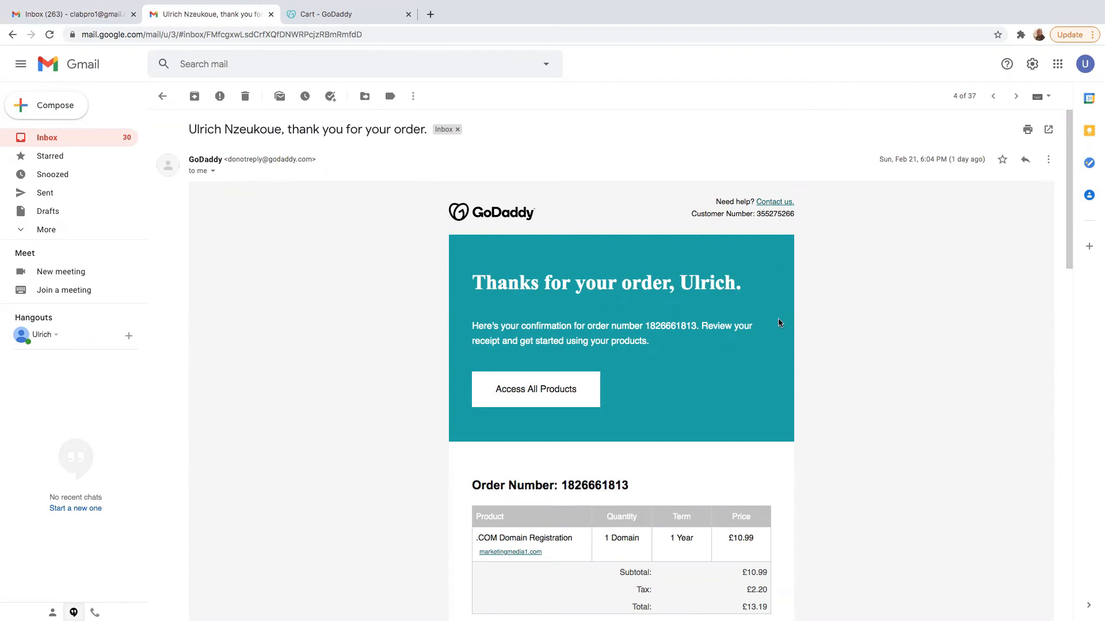
scroll(777, 321, down, 3)
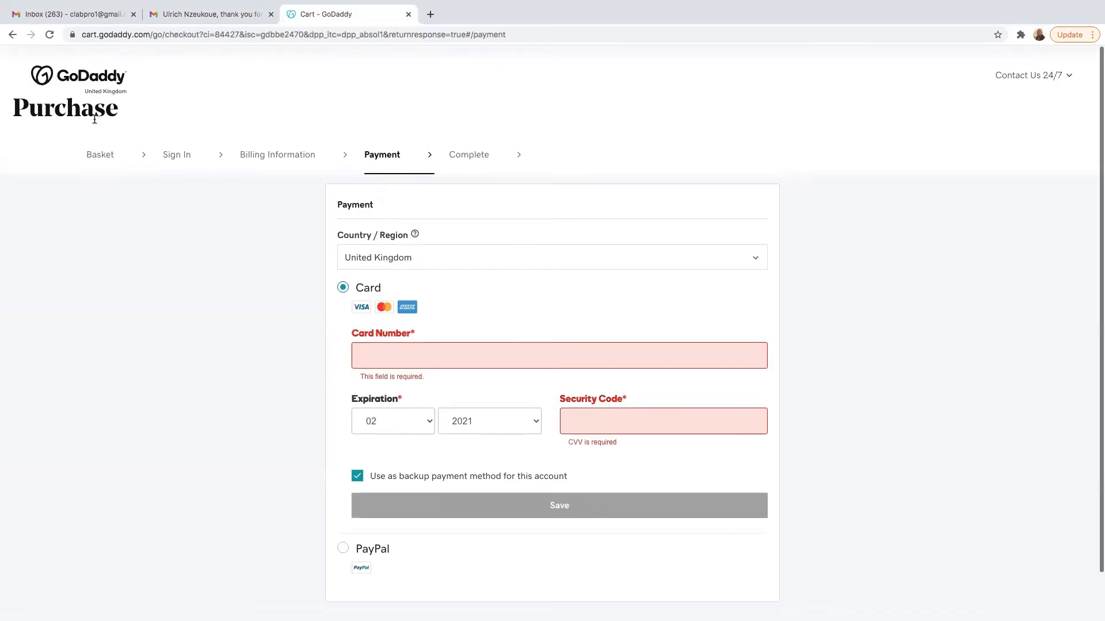
scroll(94, 119, down, 1)
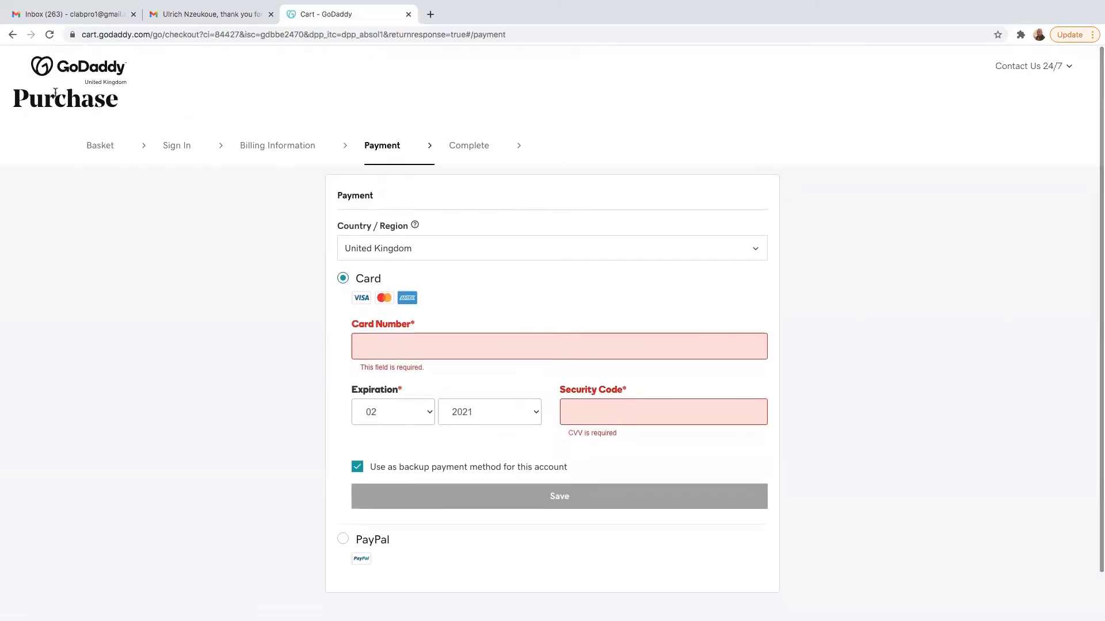
- Check My Products lists marketingmedia1.com under Domains, then return to the order email
click(43, 70)
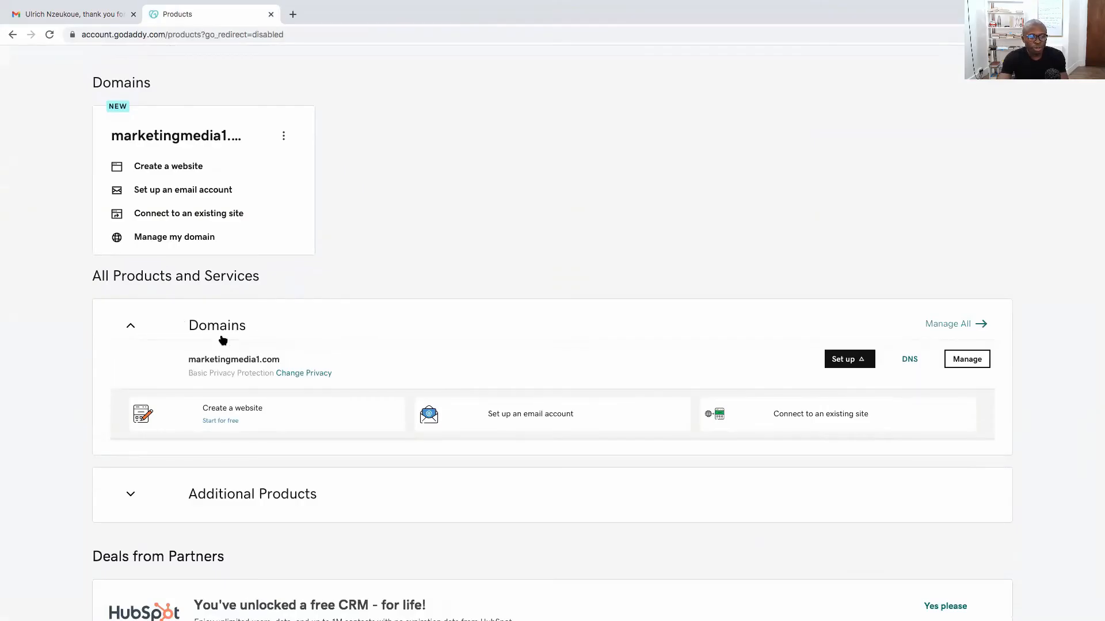
scroll(201, 338, down, 1)
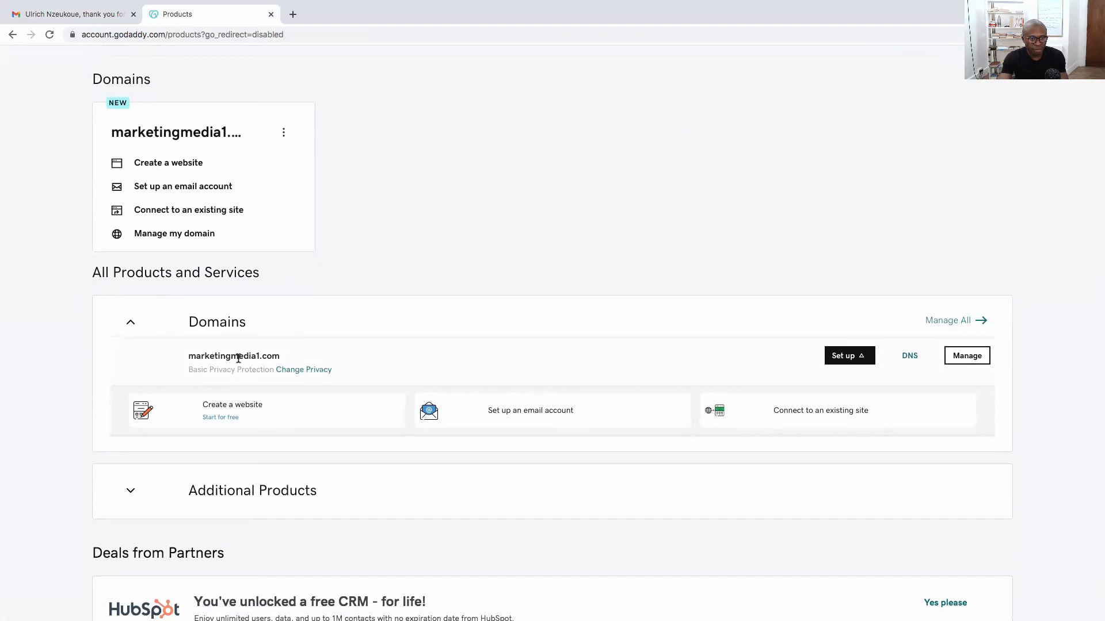
scroll(286, 358, down, 1)
drag(284, 355, 186, 354)
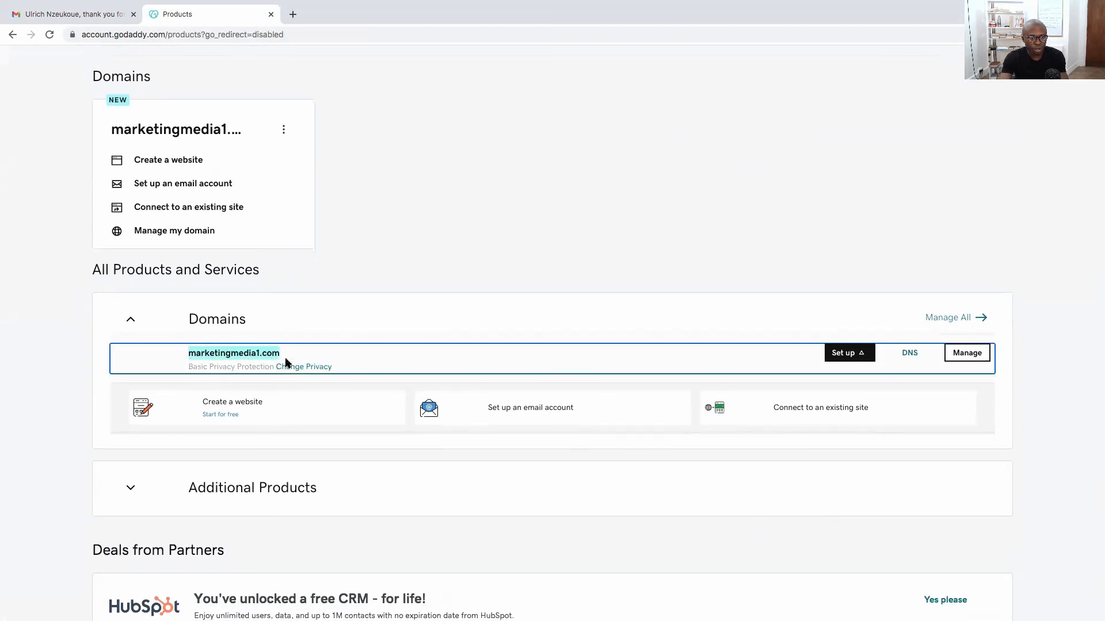
scroll(294, 223, up, 8)
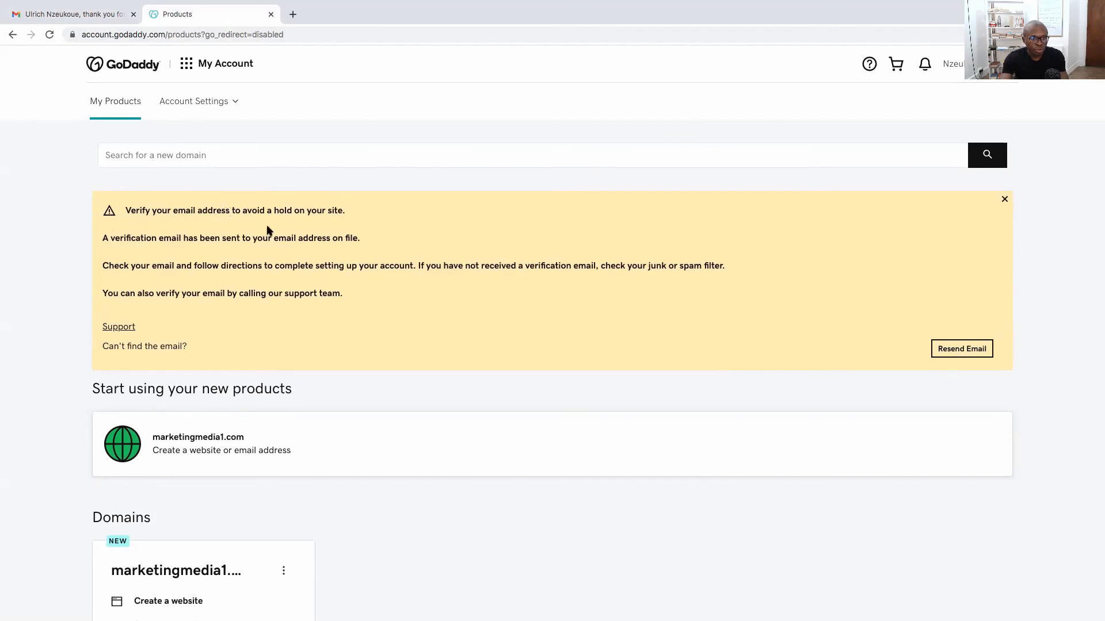
click(62, 15)
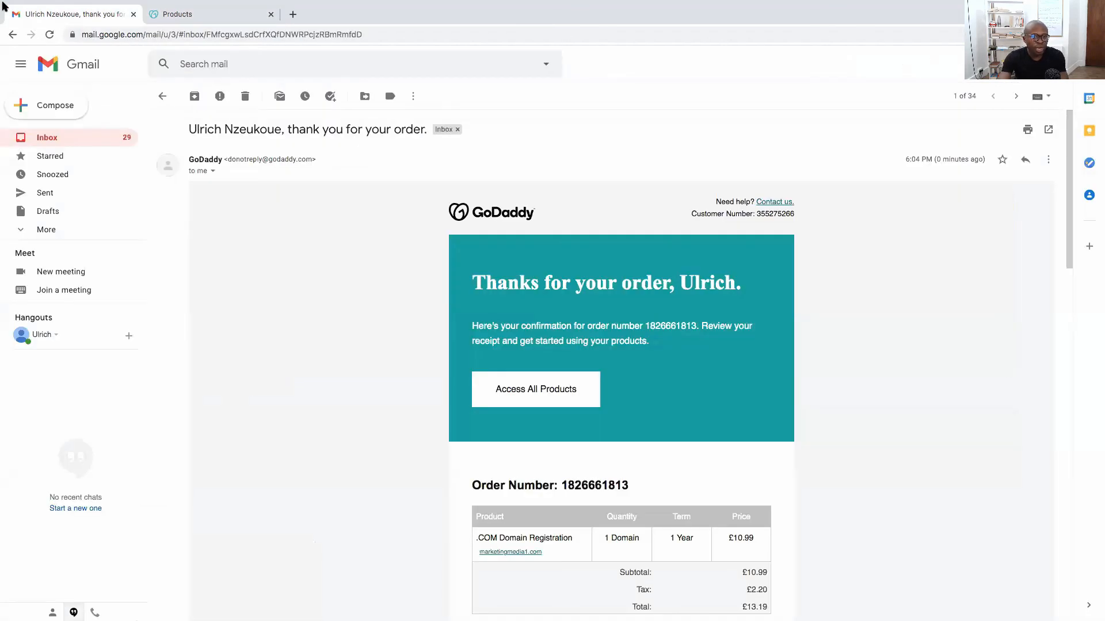
- Go from the order email to the inbox, open 'Action required: Please verify your email address', and verify
scroll(578, 404, down, 20)
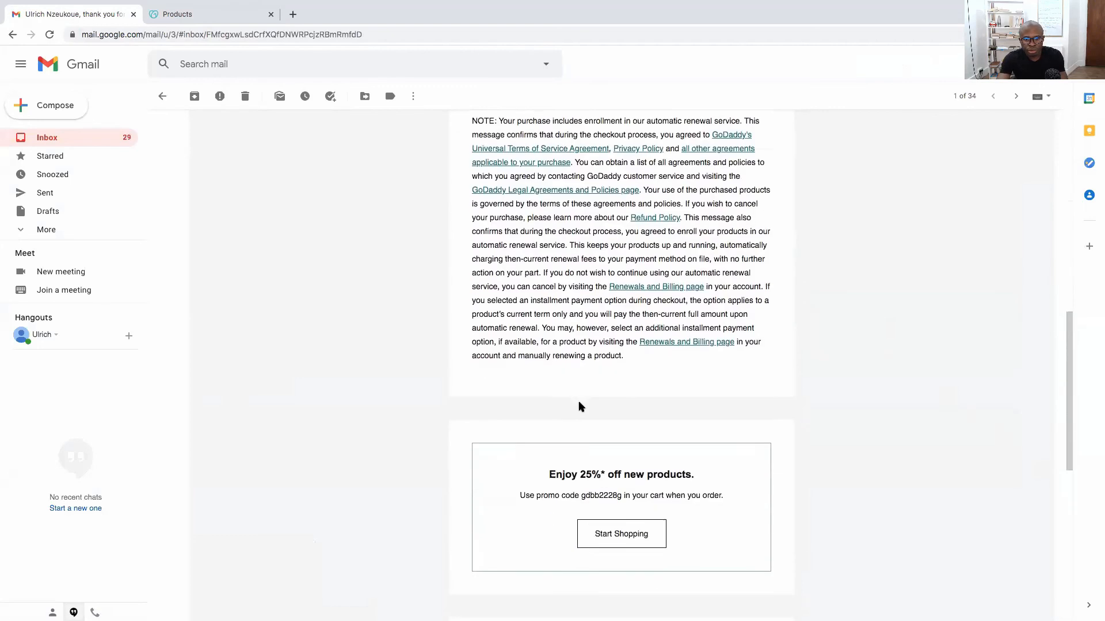
scroll(585, 407, up, 3)
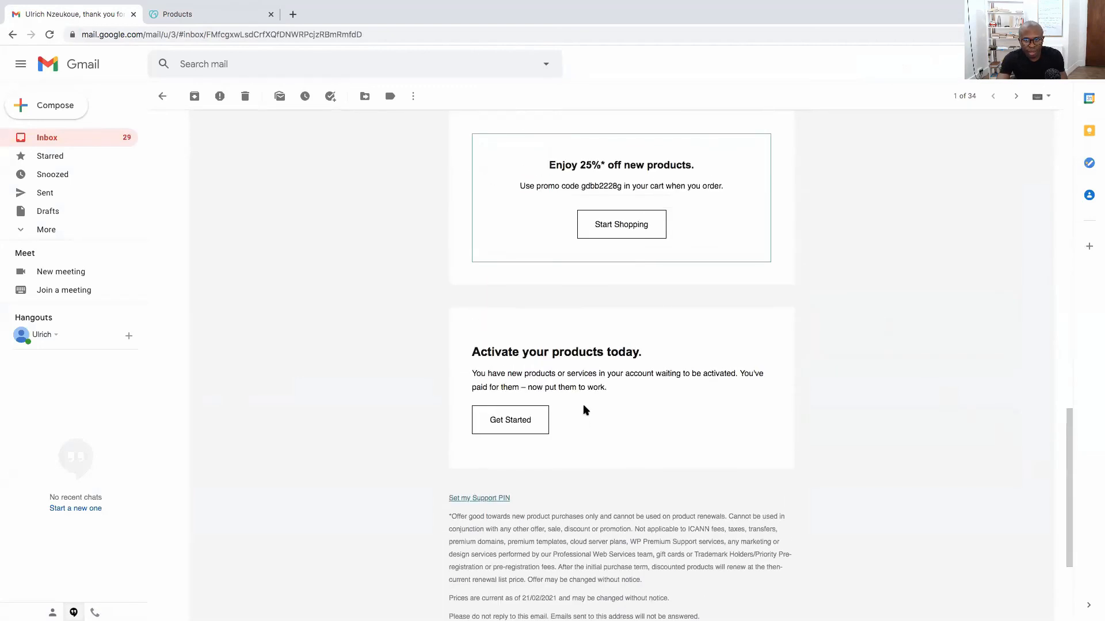
click(91, 139)
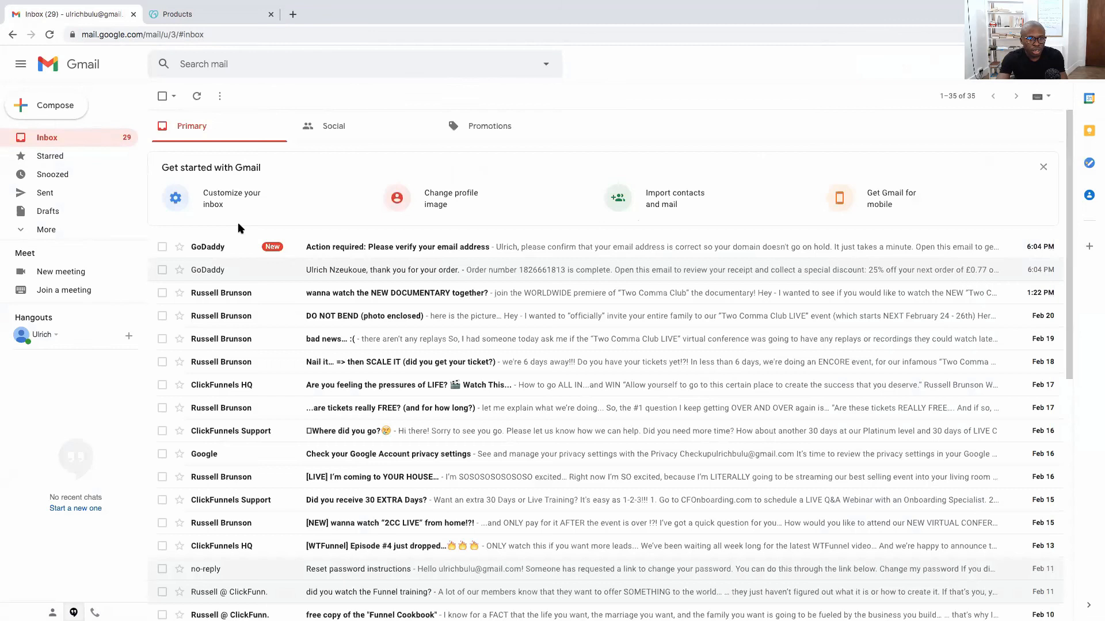
click(372, 249)
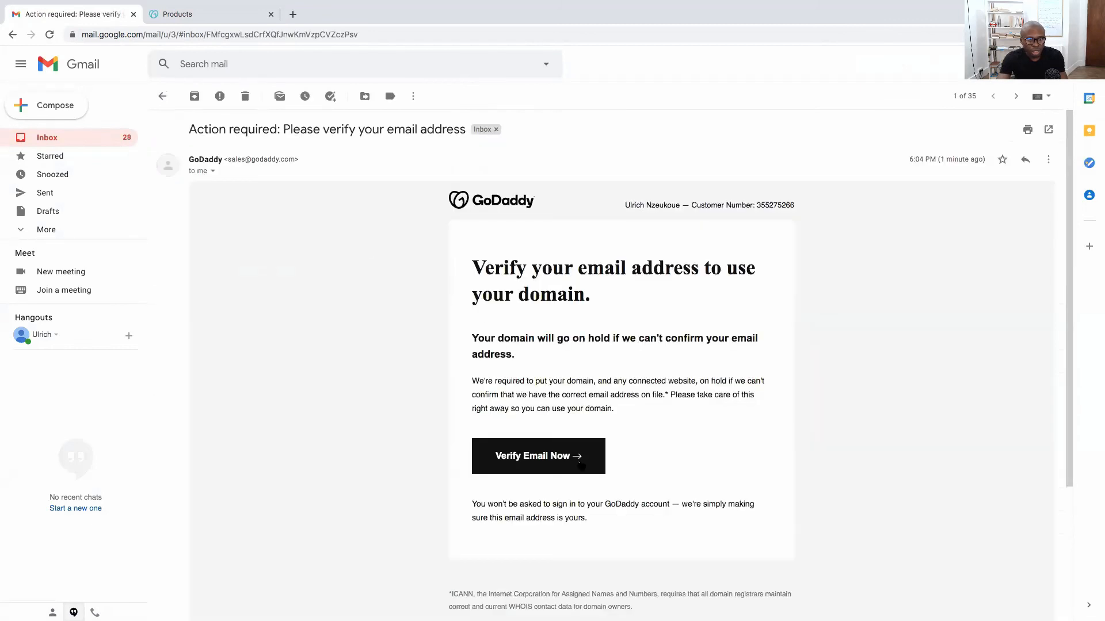
click(527, 464)
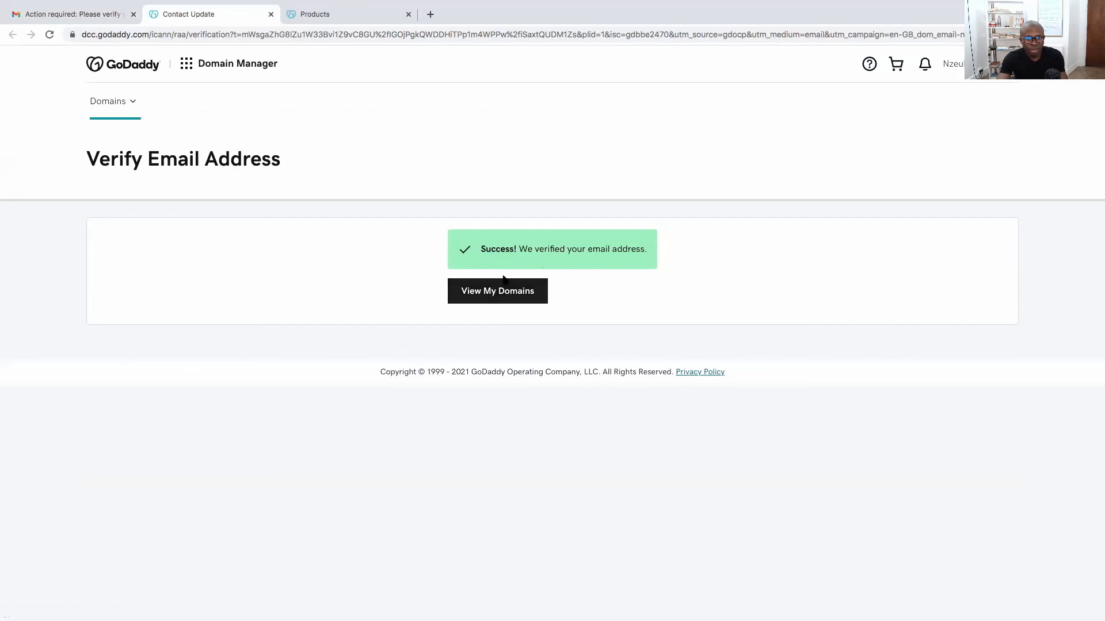
- Go from the verification success page to View My Domains in the Domain Manager
click(498, 300)
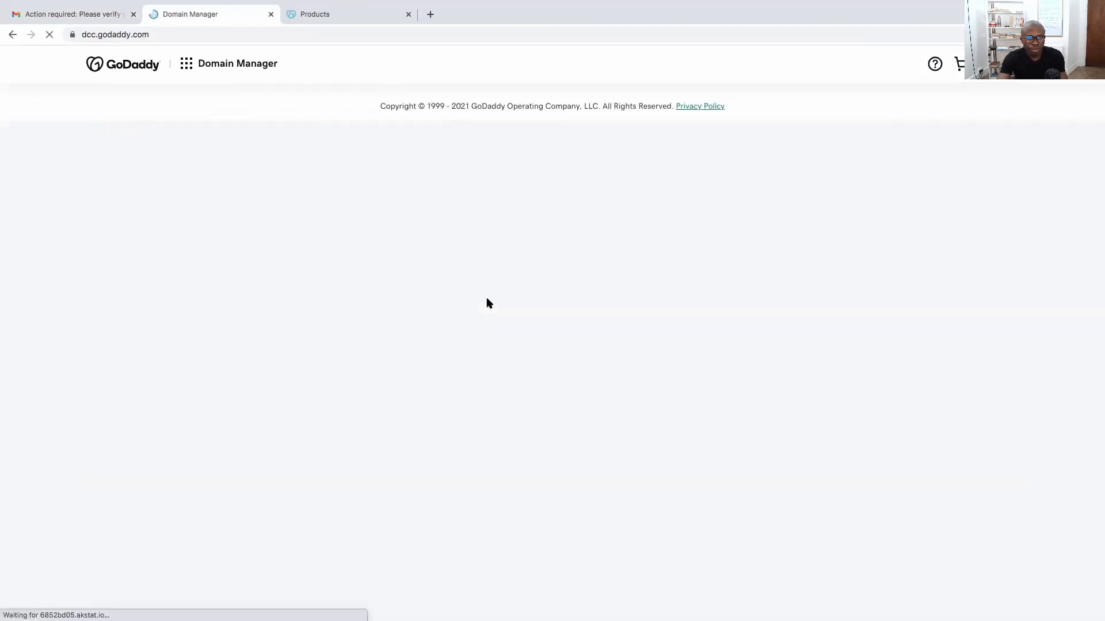